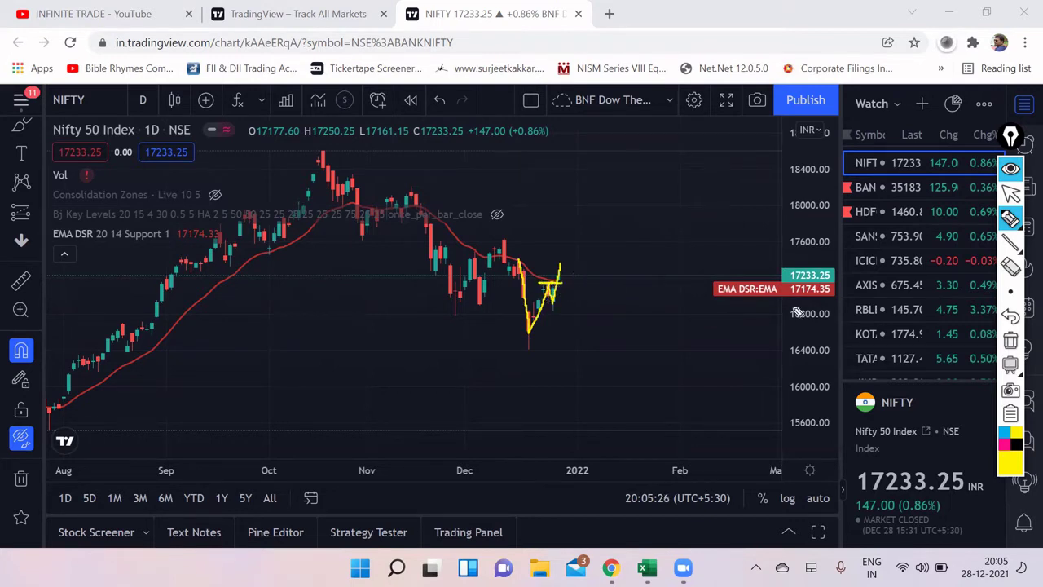
Clear the old chart annotations, circle the latest daily candle, and draw horizontal resistance lines just above it
click(1010, 341)
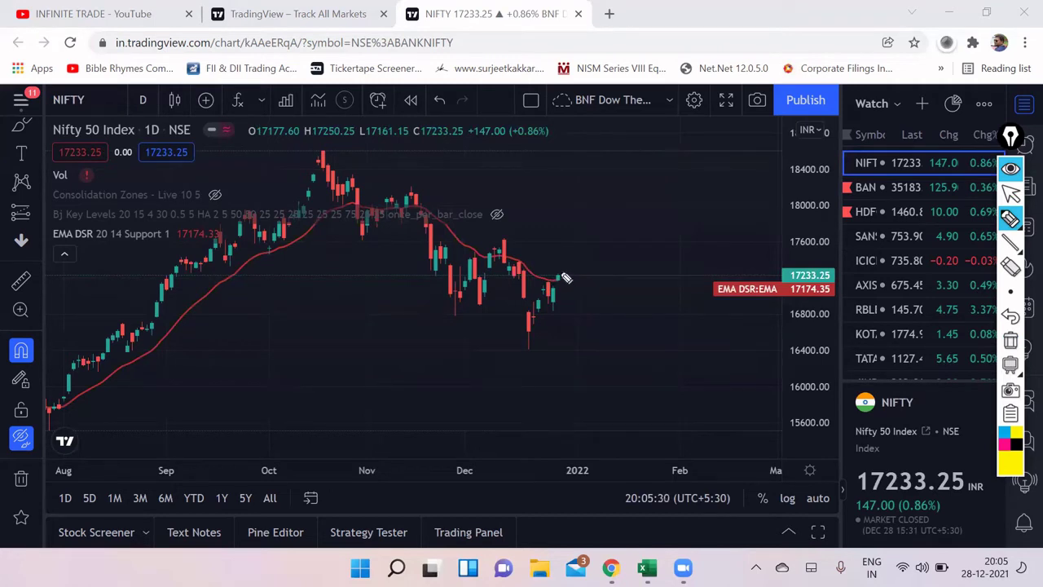
drag(562, 277, 562, 276)
drag(518, 271, 573, 260)
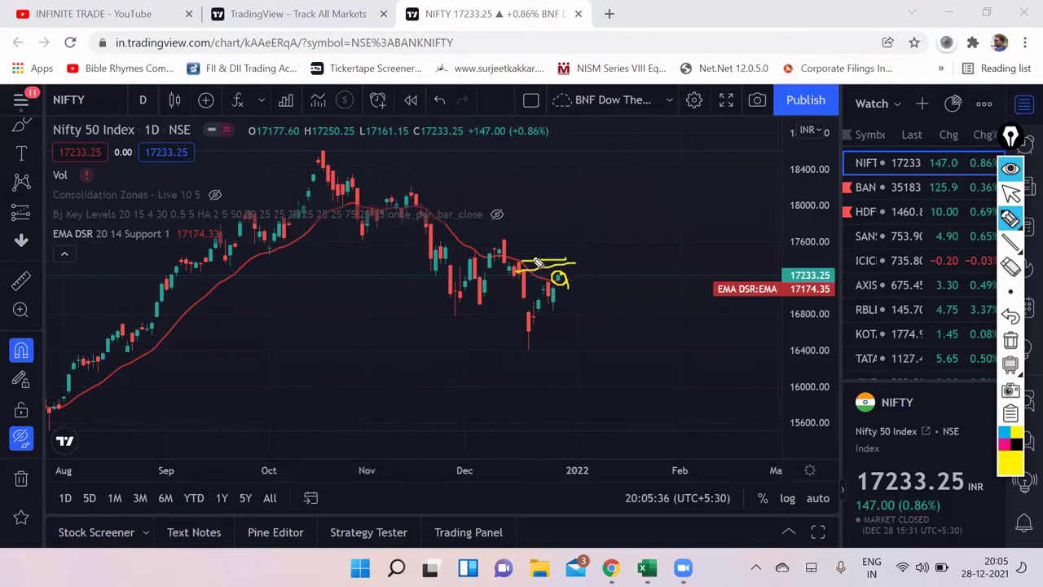
drag(511, 245, 562, 242)
Handwrite the range 17200-340 in the chart's empty area, mark beside the latest candle, and erase all annotations
mouse_move(614, 184)
mouse_down()
mouse_move(613, 198)
mouse_move(624, 198)
mouse_up()
mouse_move(632, 184)
mouse_down()
mouse_move(646, 193)
mouse_move(687, 166)
mouse_move(674, 169)
mouse_up()
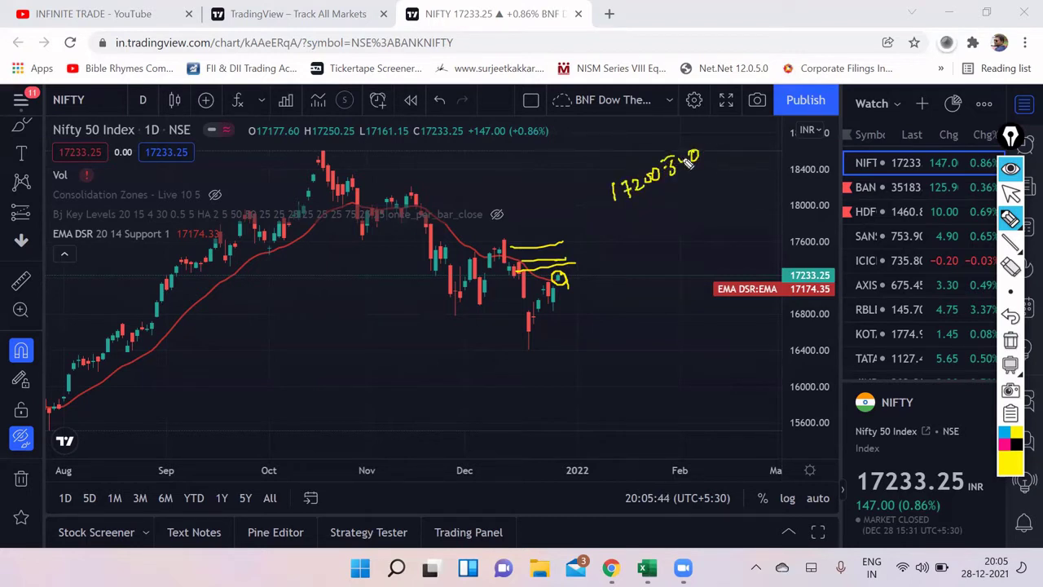
drag(569, 268, 580, 299)
click(1010, 340)
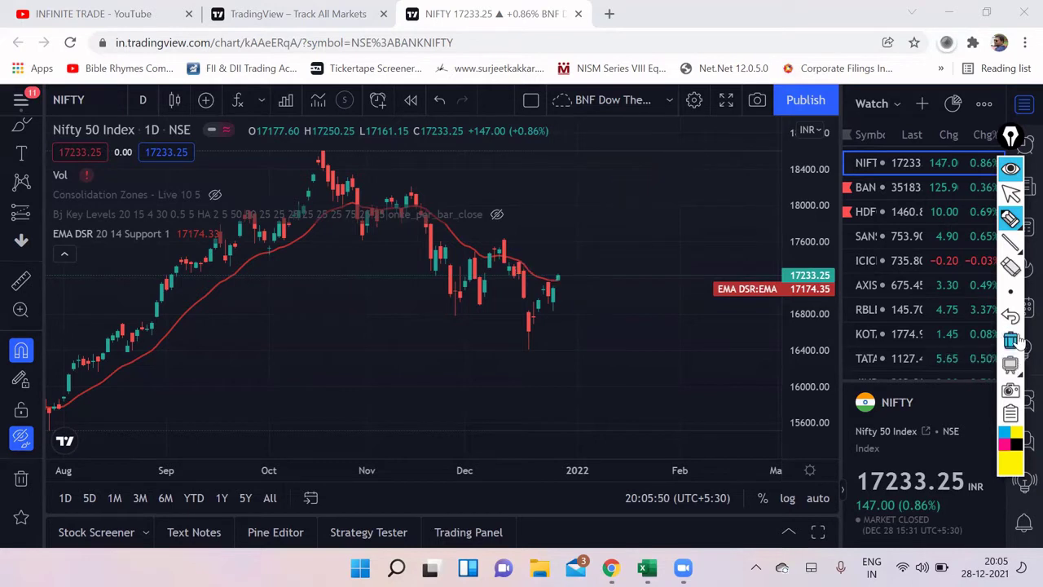
Stop annotating and switch to the Particpant Wise OI Automated workbook in Excel
click(1011, 194)
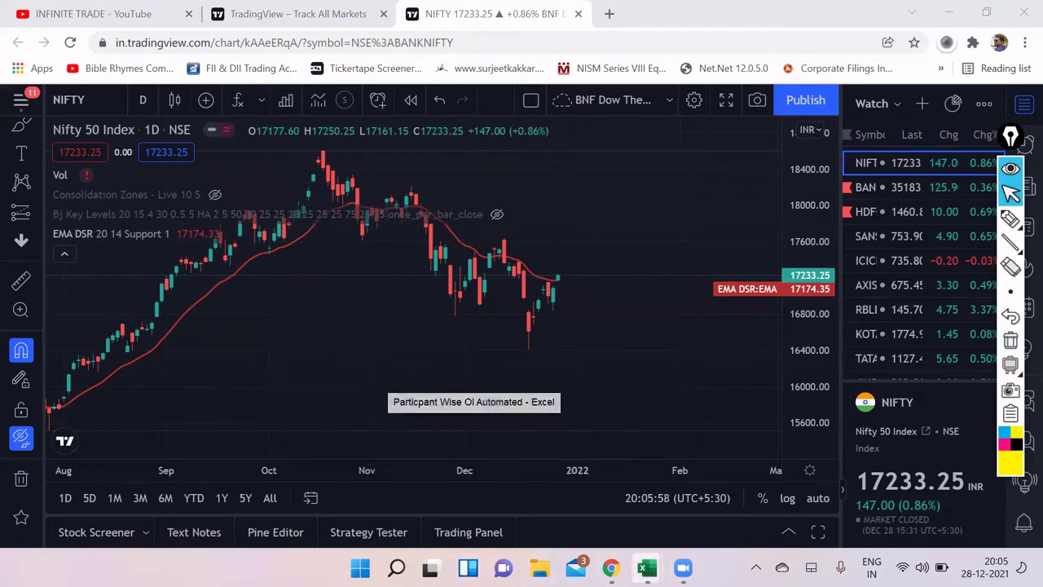
mouse_move(647, 567)
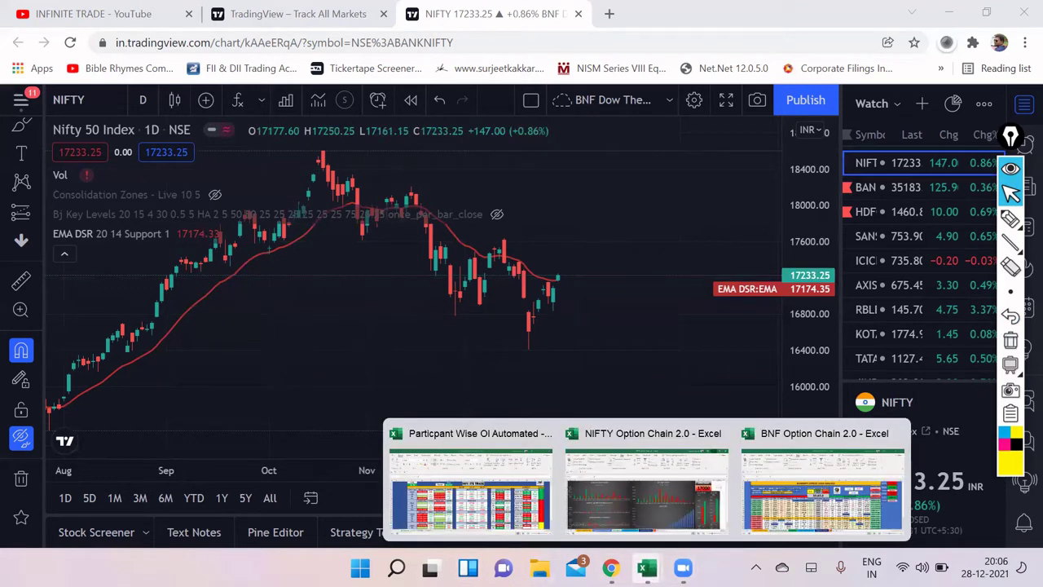
click(498, 474)
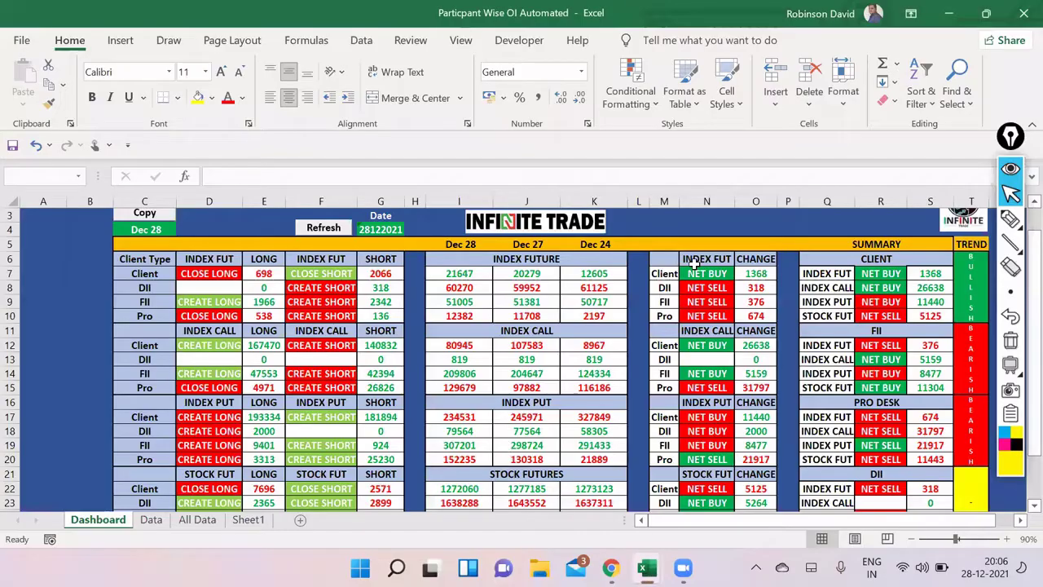
Circle the FII index future, call and put values in the summary with the pen, and sketch a zigzag above the sheet
mouse_move(1010, 220)
click(934, 220)
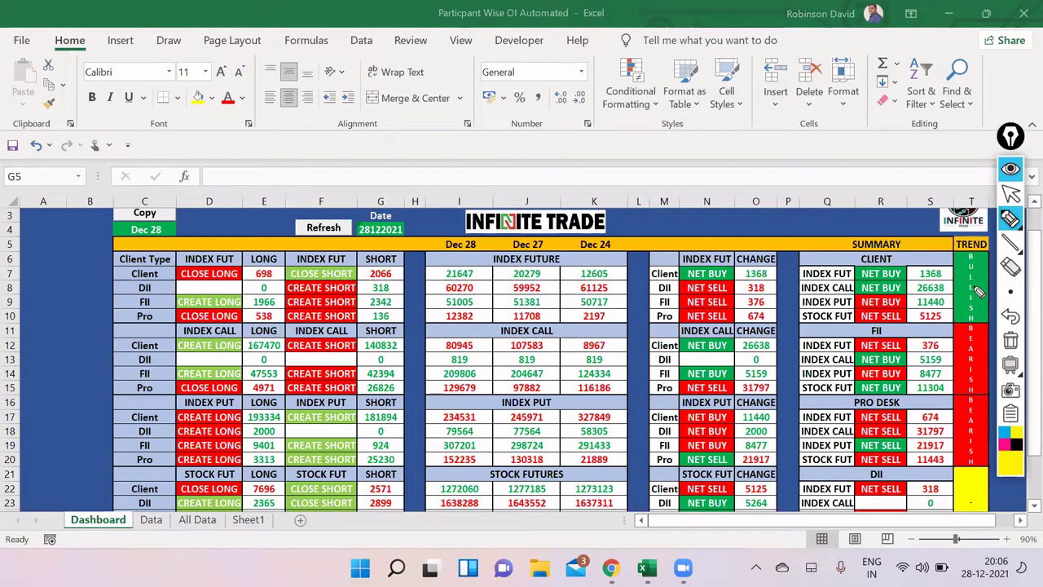
mouse_move(1010, 220)
click(936, 220)
mouse_move(941, 346)
mouse_down()
mouse_move(921, 355)
mouse_move(935, 341)
mouse_up()
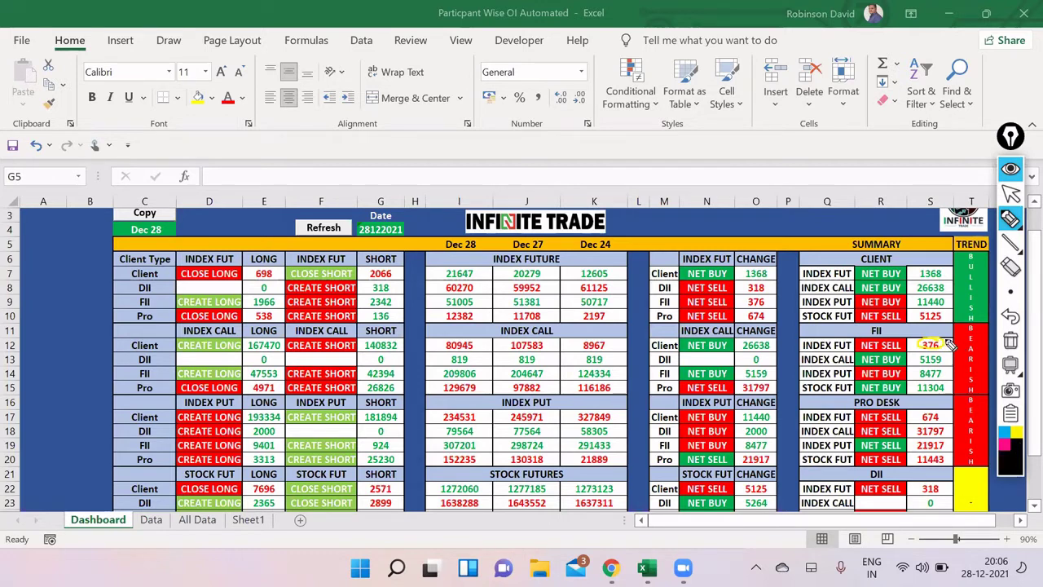
mouse_move(942, 338)
mouse_down()
mouse_move(922, 360)
mouse_move(945, 335)
mouse_up()
mouse_move(949, 351)
mouse_down()
mouse_move(948, 378)
mouse_move(916, 366)
mouse_move(928, 382)
mouse_move(923, 371)
mouse_move(942, 371)
mouse_up()
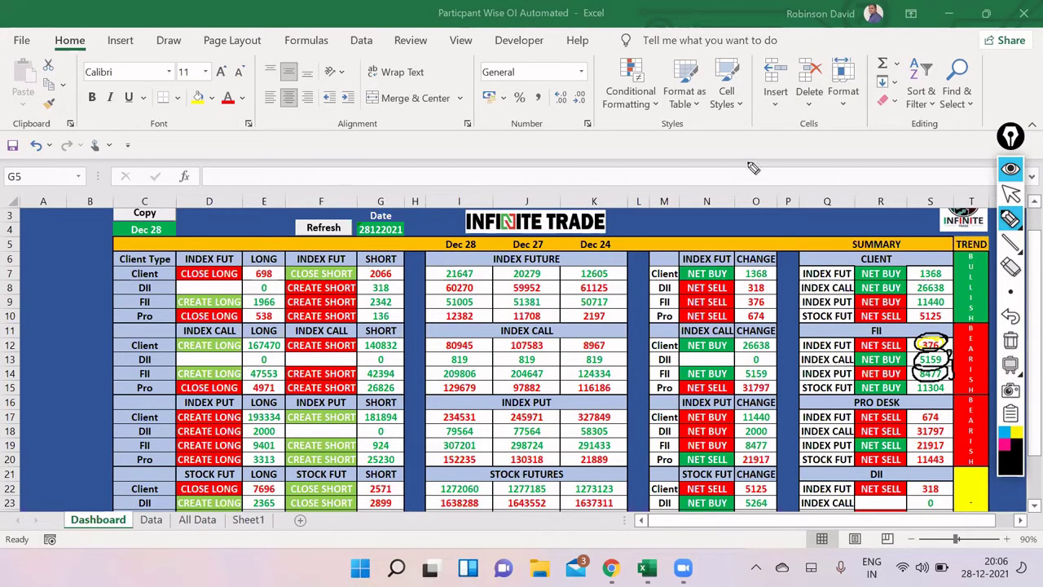
mouse_move(665, 120)
mouse_down()
mouse_move(702, 130)
mouse_move(778, 98)
mouse_up()
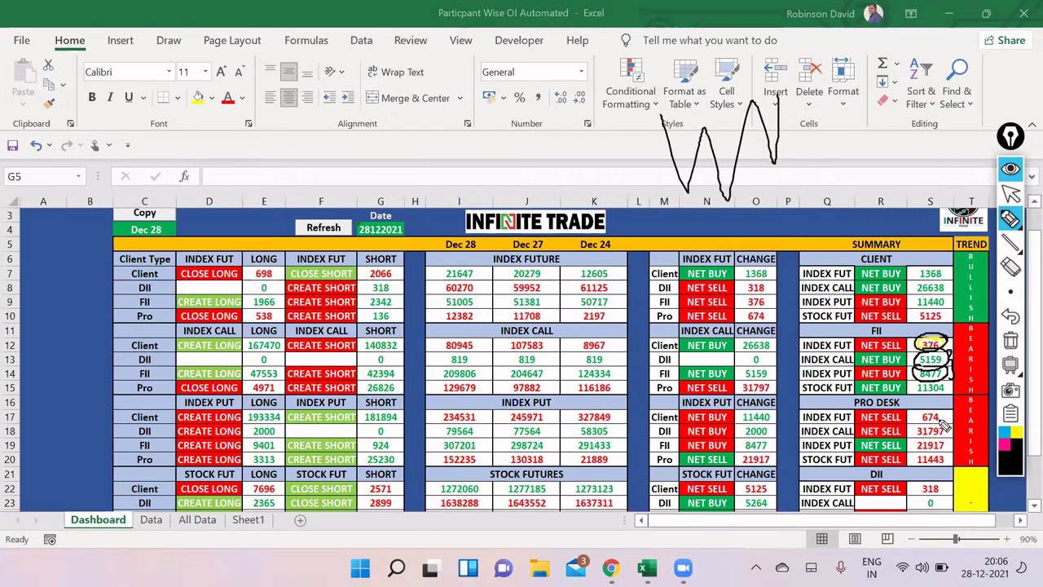
Circle the Pro Desk index future, call and put values in the summary and sketch a rising zigzag above the sheet
mouse_move(950, 417)
mouse_down()
mouse_move(924, 412)
mouse_move(947, 414)
mouse_up()
mouse_move(931, 428)
mouse_down()
mouse_move(914, 444)
mouse_move(945, 440)
mouse_move(921, 424)
mouse_move(911, 454)
mouse_move(955, 454)
mouse_move(917, 438)
mouse_move(909, 453)
mouse_up()
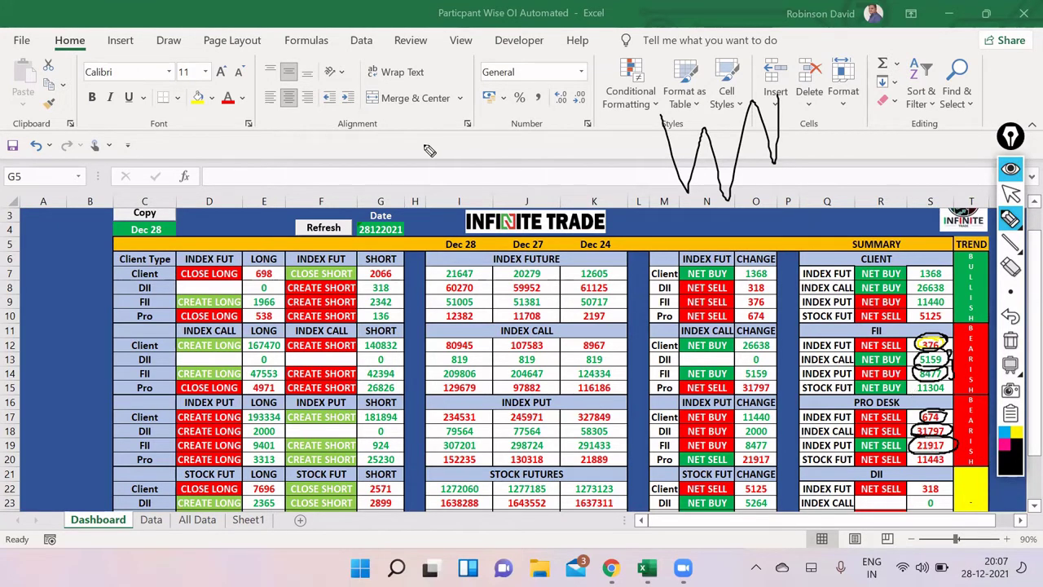
drag(396, 157, 513, 98)
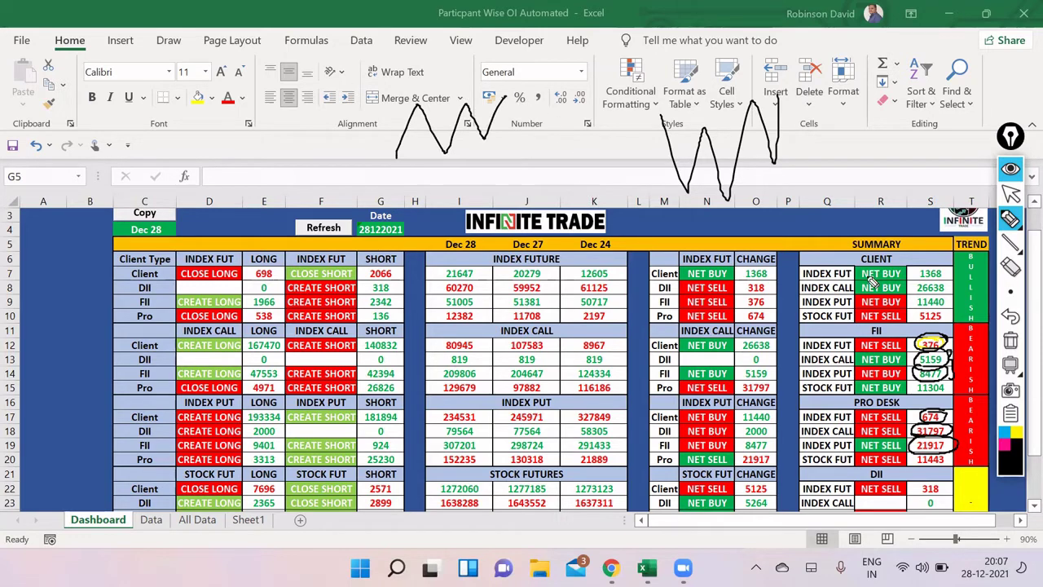
Erase all annotations and circle the FII and Pro long and short values in the INDEX FUT block
click(1010, 344)
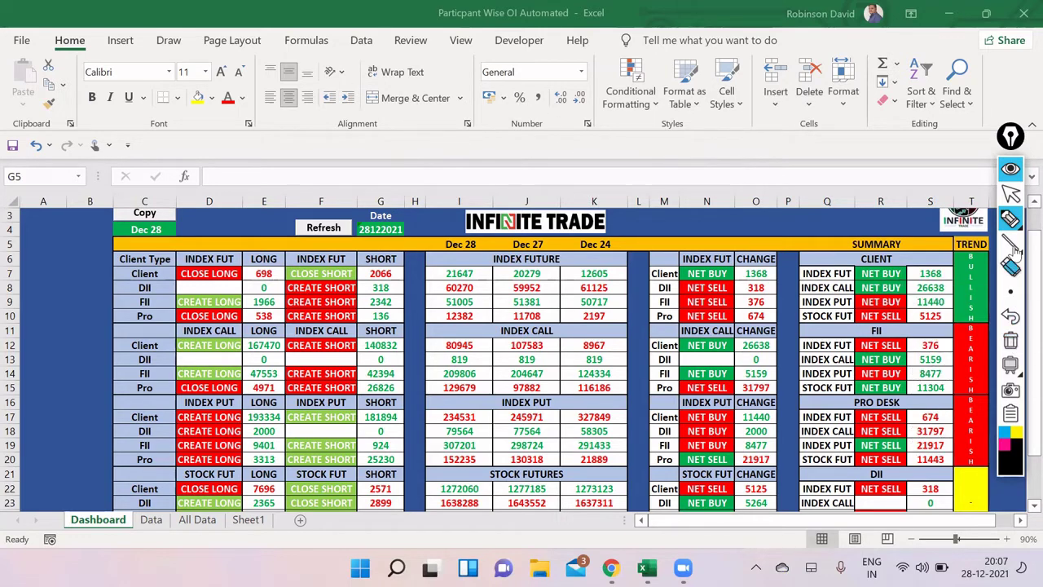
click(1011, 222)
click(933, 222)
mouse_move(281, 303)
mouse_down()
mouse_move(252, 308)
mouse_move(287, 310)
mouse_move(278, 295)
mouse_up()
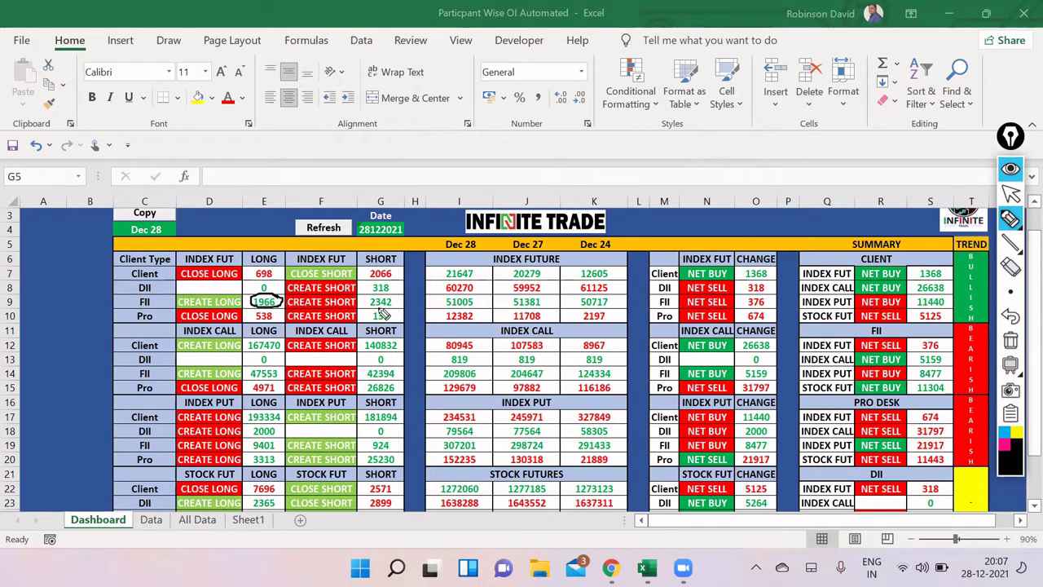
mouse_move(389, 308)
mouse_down()
mouse_move(404, 298)
mouse_move(366, 304)
mouse_move(399, 307)
mouse_up()
mouse_move(274, 312)
mouse_down()
mouse_move(252, 322)
mouse_move(274, 307)
mouse_up()
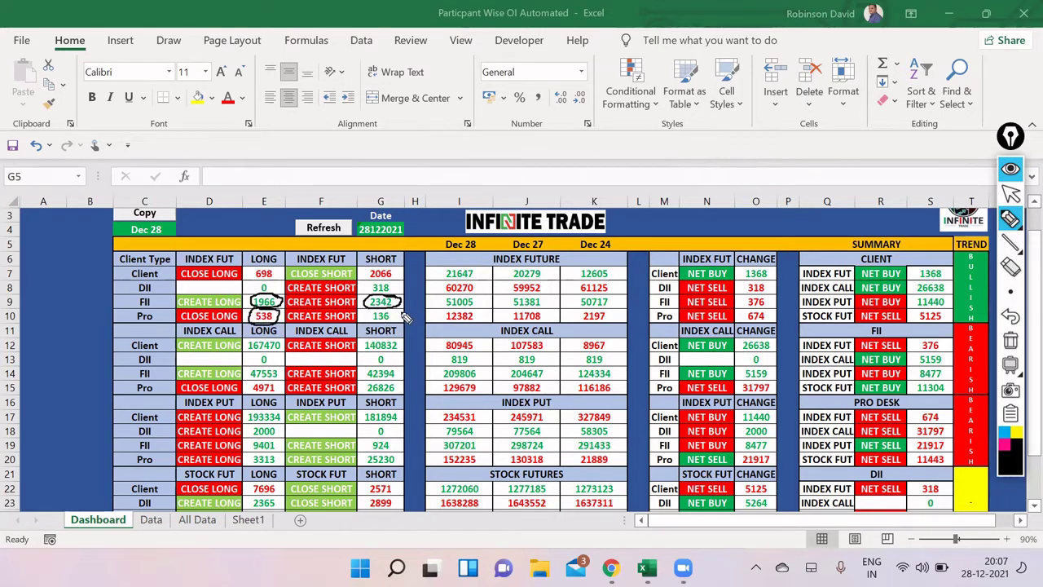
drag(375, 312, 353, 323)
Circle the FII and Pro long and short values in the INDEX CALL block
mouse_move(281, 371)
mouse_down()
mouse_move(247, 375)
mouse_move(269, 385)
mouse_move(284, 371)
mouse_up()
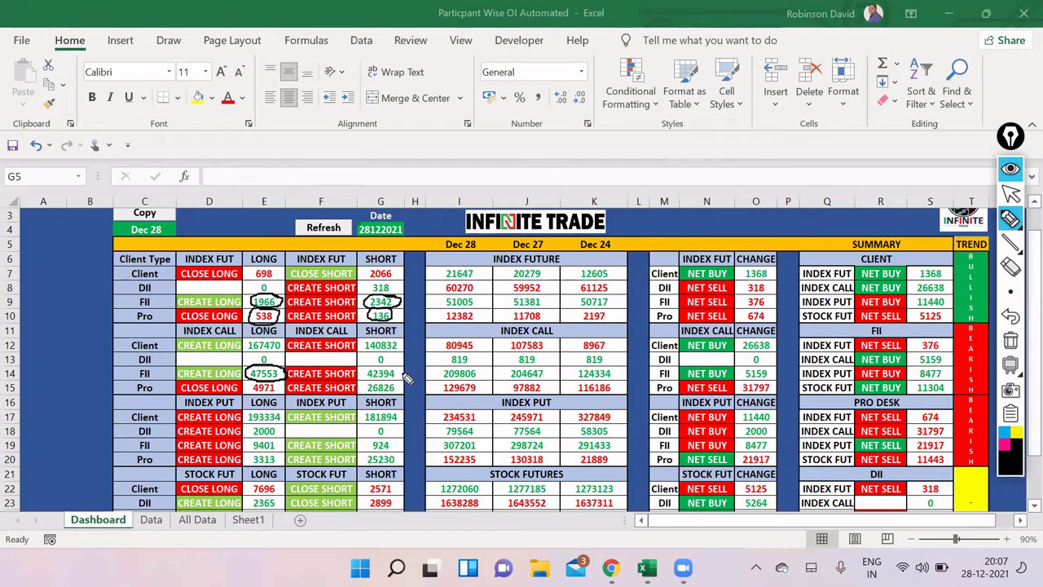
mouse_move(405, 372)
mouse_down()
mouse_move(368, 367)
mouse_move(395, 383)
mouse_move(377, 372)
mouse_up()
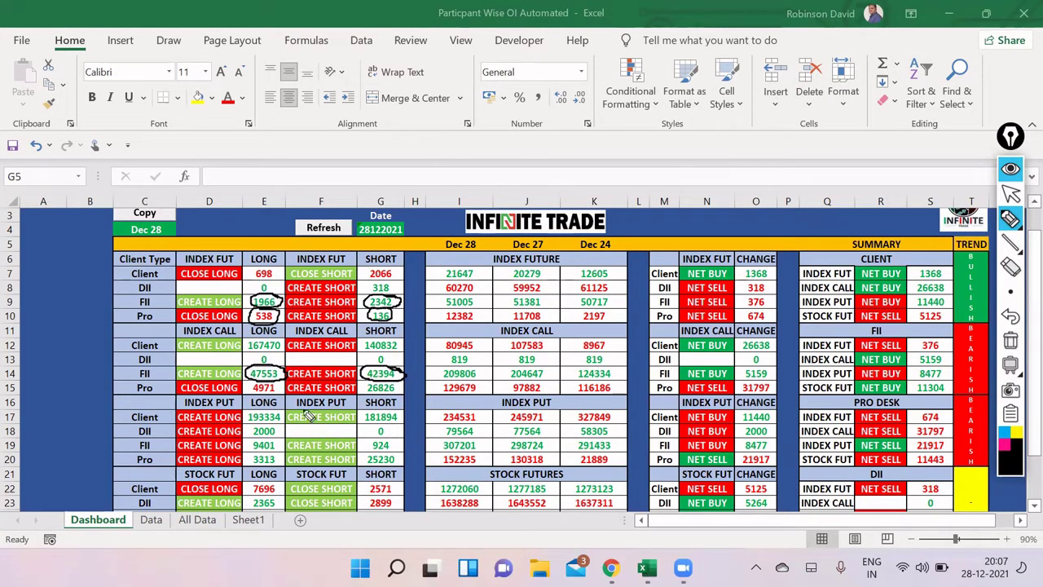
mouse_move(267, 386)
mouse_down()
mouse_move(249, 384)
mouse_move(281, 398)
mouse_move(277, 379)
mouse_up()
mouse_move(384, 388)
mouse_down()
mouse_move(367, 399)
mouse_move(368, 384)
mouse_up()
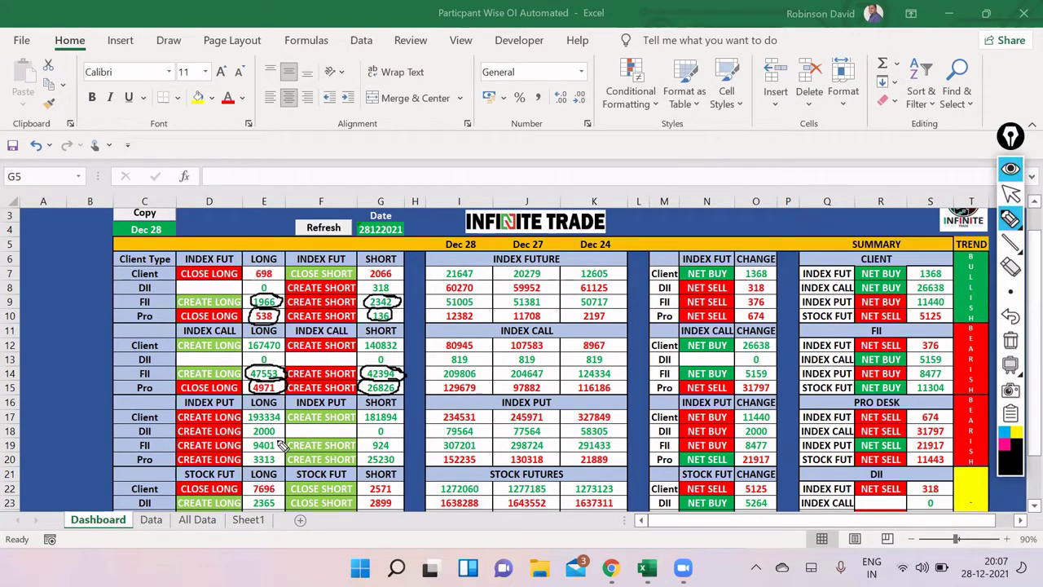
Circle the FII and Pro long and short values in the INDEX PUT block, and erase all annotations
mouse_move(279, 445)
mouse_down()
mouse_move(254, 439)
mouse_move(269, 453)
mouse_move(281, 440)
mouse_up()
mouse_move(376, 448)
mouse_down()
mouse_move(396, 441)
mouse_move(380, 437)
mouse_move(373, 452)
mouse_up()
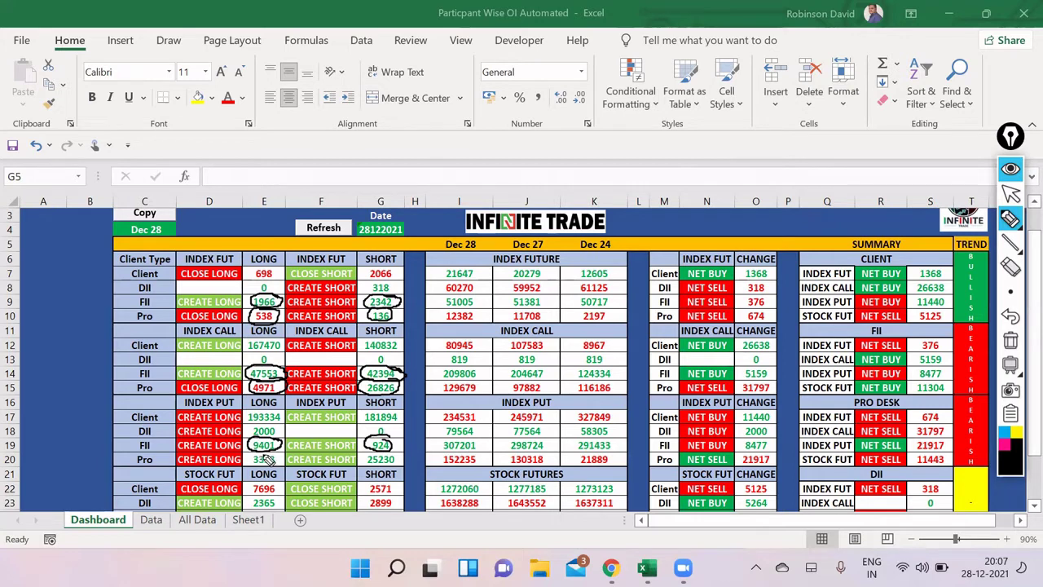
mouse_move(268, 462)
mouse_down()
mouse_move(249, 458)
mouse_move(277, 466)
mouse_move(279, 453)
mouse_up()
mouse_move(379, 456)
mouse_down()
mouse_move(406, 461)
mouse_move(359, 463)
mouse_up()
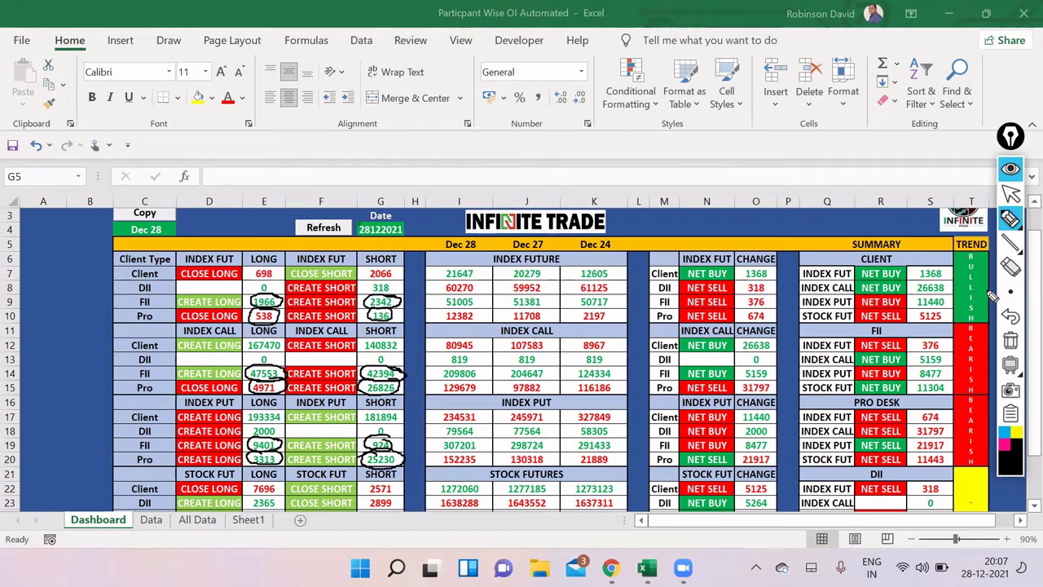
click(1010, 339)
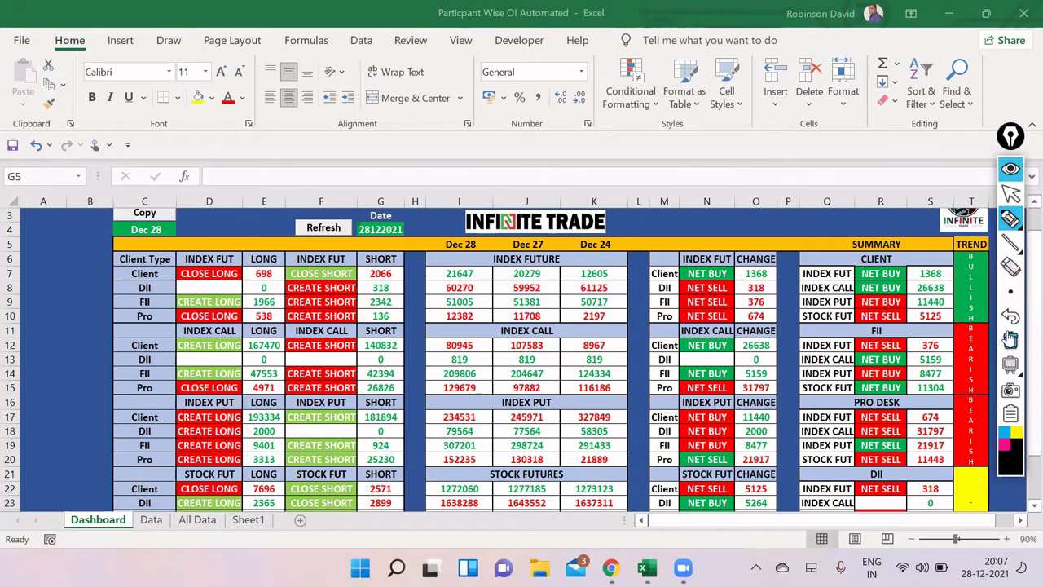
Stop annotating and switch to the BNF Option Chain 2.0 workbook
click(1010, 218)
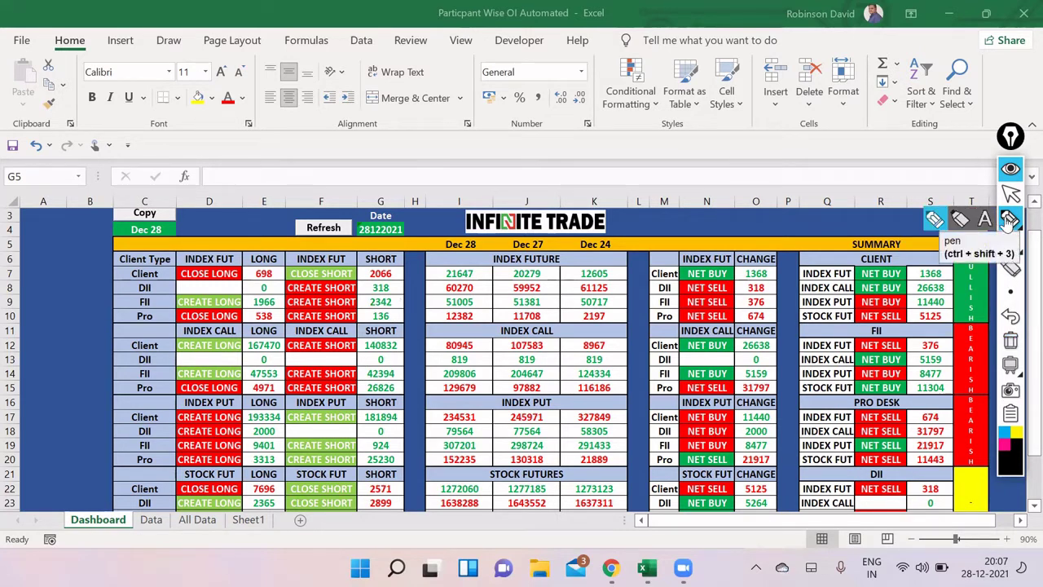
mouse_move(1011, 242)
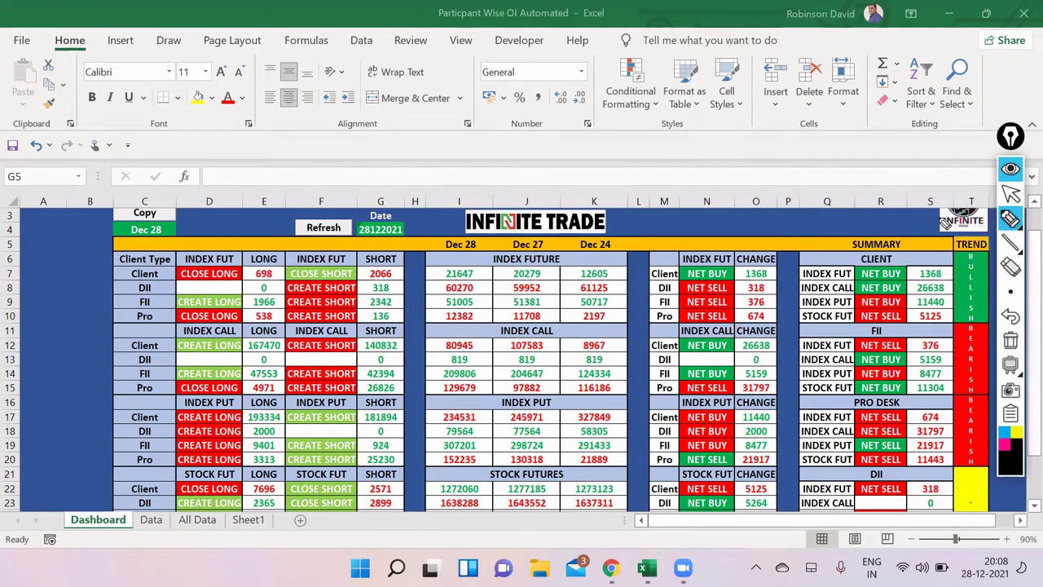
click(1010, 193)
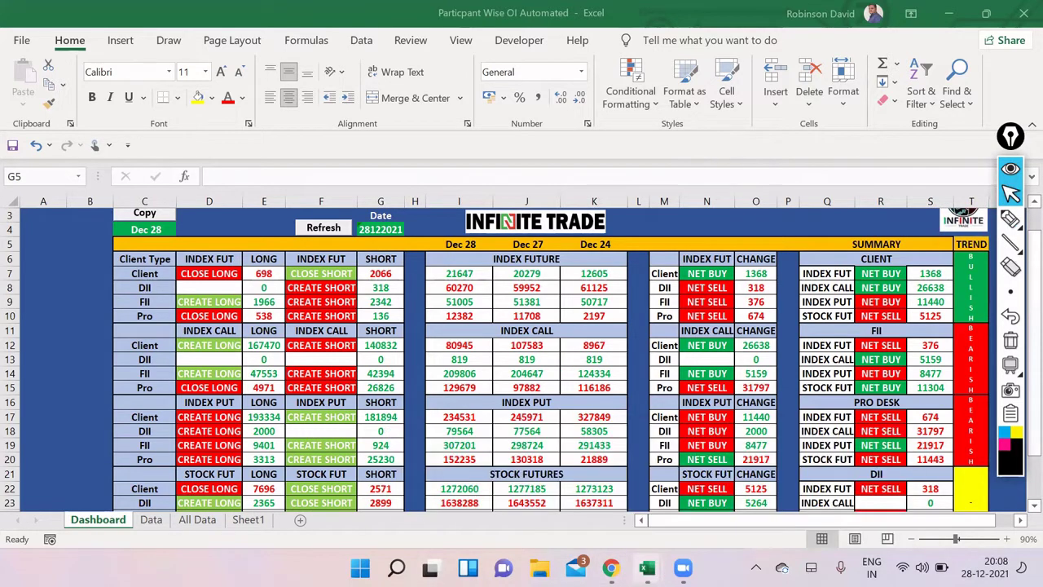
mouse_move(648, 570)
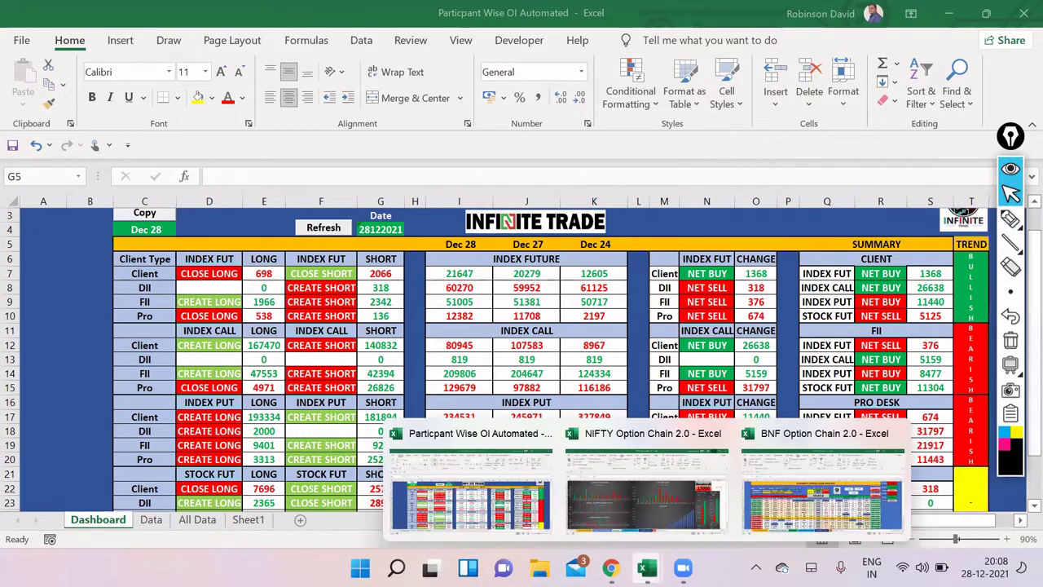
click(784, 505)
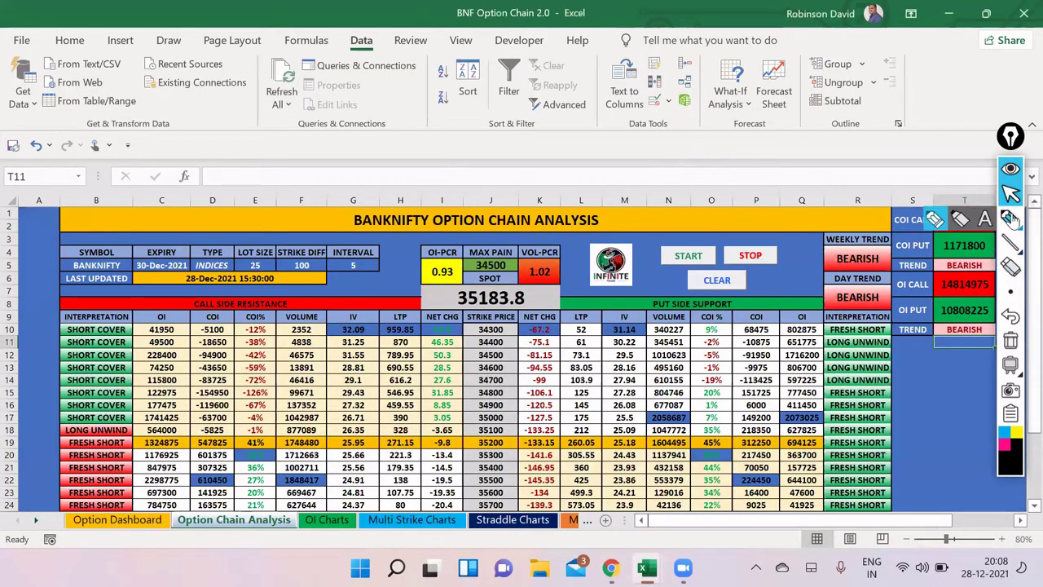
Circle the COI CALL and COI PUT totals with the pen and mark the call-side COI% values above and below strike 35200
click(1010, 217)
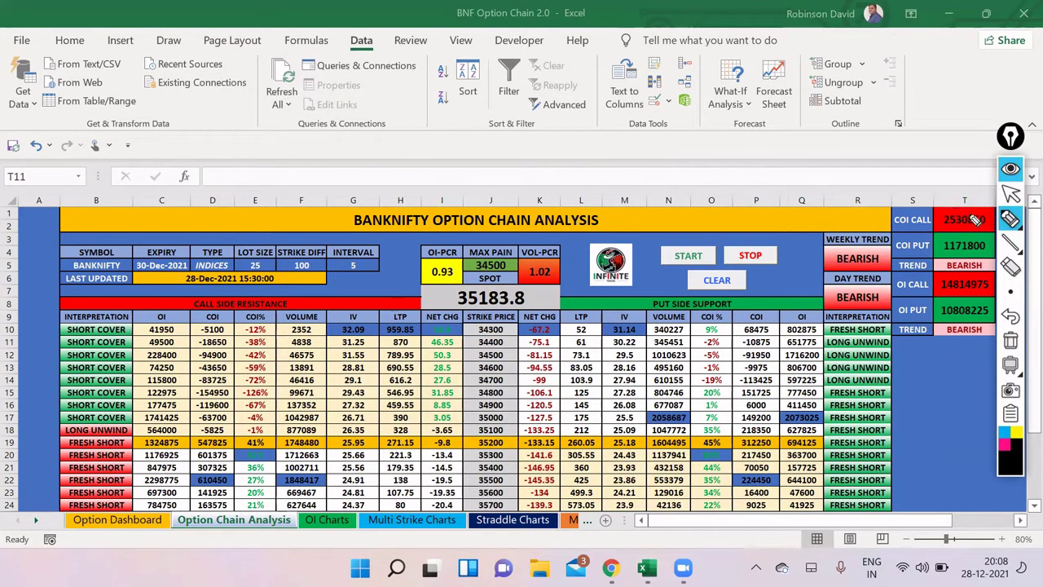
mouse_move(959, 214)
mouse_down()
mouse_move(945, 233)
mouse_move(981, 234)
mouse_move(992, 215)
mouse_move(935, 219)
mouse_move(961, 235)
mouse_move(945, 257)
mouse_move(990, 249)
mouse_move(949, 233)
mouse_up()
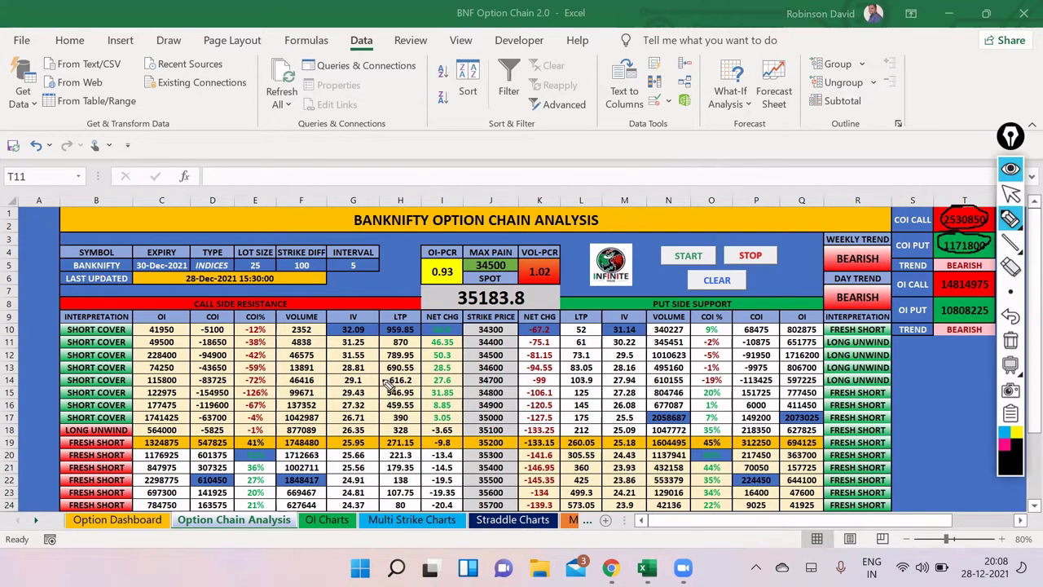
mouse_move(269, 330)
mouse_down()
mouse_move(279, 425)
mouse_move(241, 473)
mouse_move(240, 502)
mouse_up()
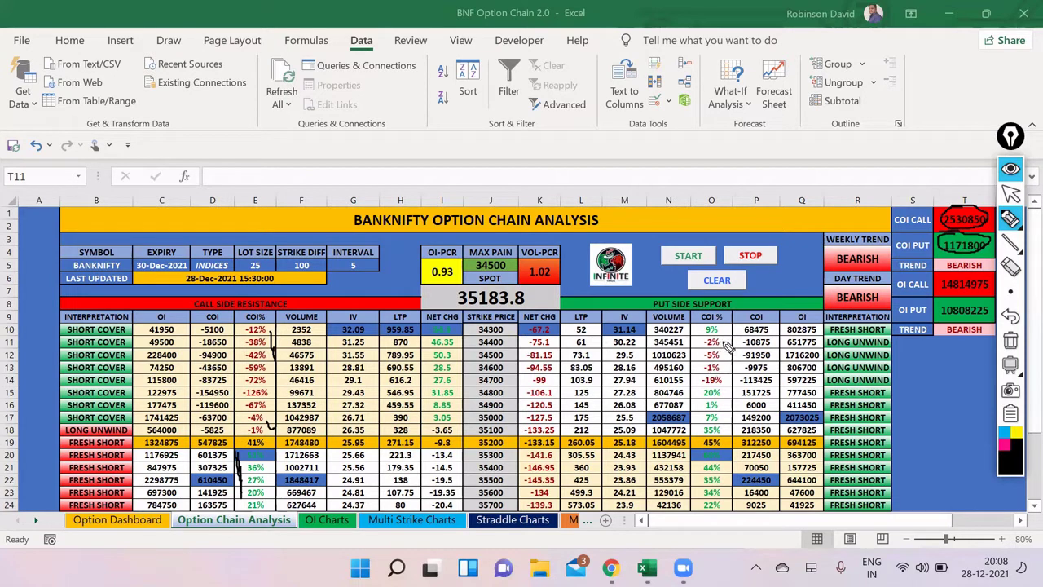
Bracket the put-side COI% values, box the COI values, and mark the LTP values for strikes from 34400 downward in the table
drag(723, 342, 733, 390)
mouse_move(770, 346)
mouse_down()
mouse_move(735, 342)
mouse_move(766, 339)
mouse_move(781, 379)
mouse_move(757, 407)
mouse_up()
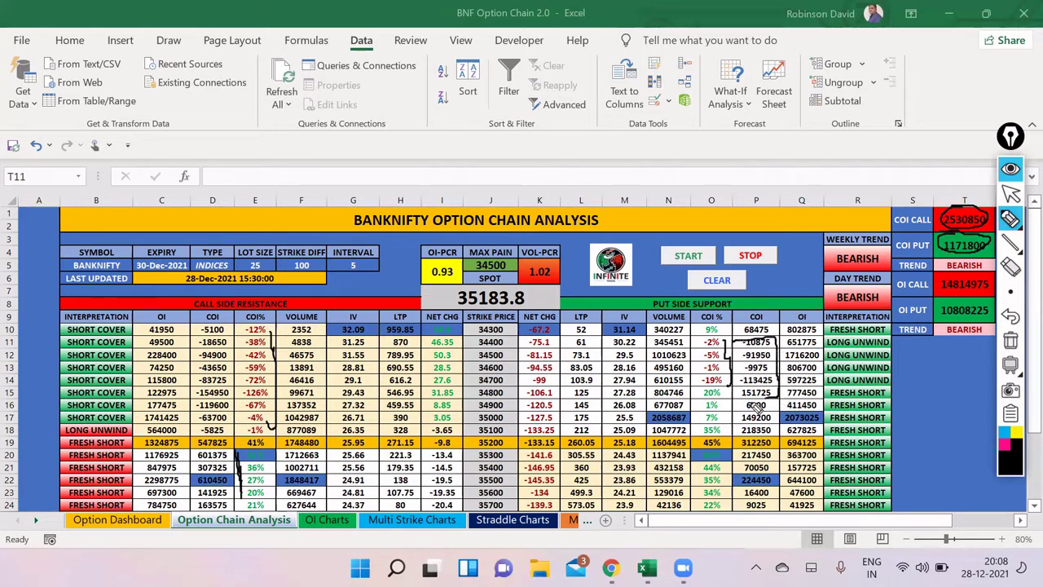
mouse_move(737, 346)
mouse_down()
mouse_move(741, 405)
mouse_move(770, 414)
mouse_up()
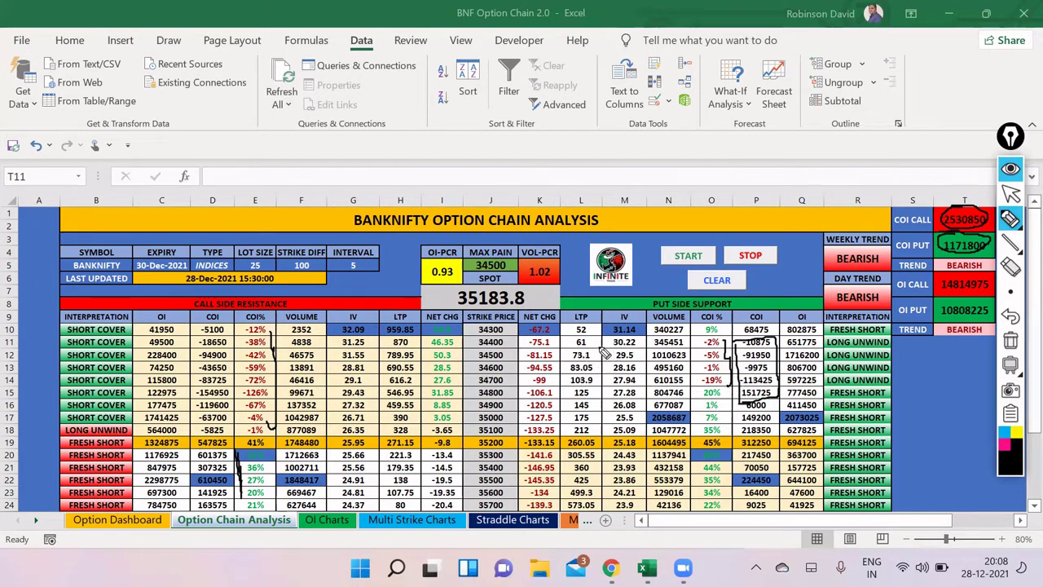
drag(597, 349, 599, 396)
Circle the put-side COI% values around strike 35200, mark above the negative COI% values, and erase all annotations
mouse_move(735, 430)
mouse_down()
mouse_move(697, 447)
mouse_move(723, 481)
mouse_move(726, 430)
mouse_up()
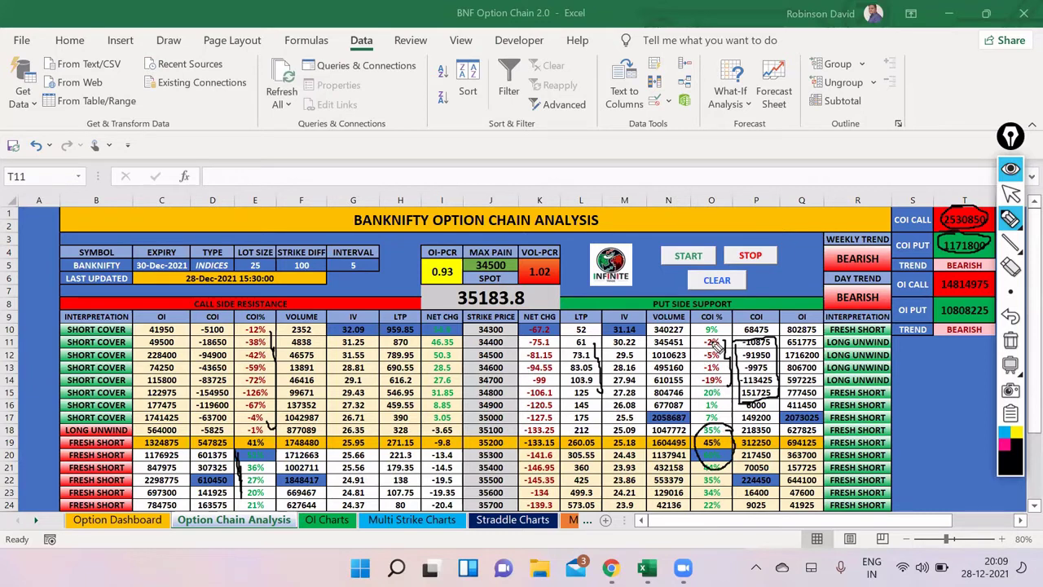
drag(695, 340, 727, 346)
mouse_move(743, 440)
mouse_down()
mouse_move(707, 424)
mouse_move(700, 466)
mouse_move(723, 427)
mouse_move(728, 440)
mouse_up()
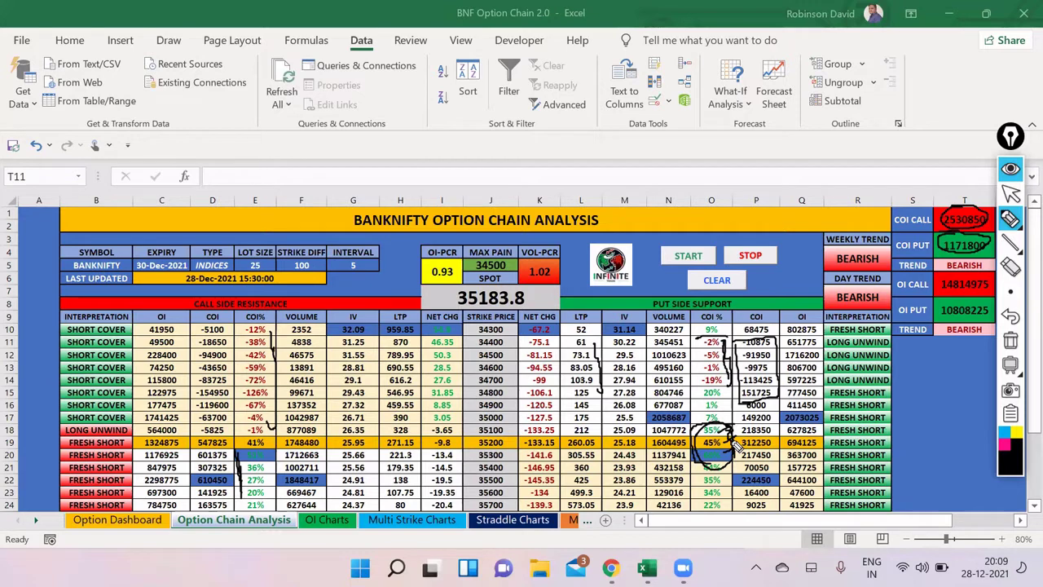
click(1010, 341)
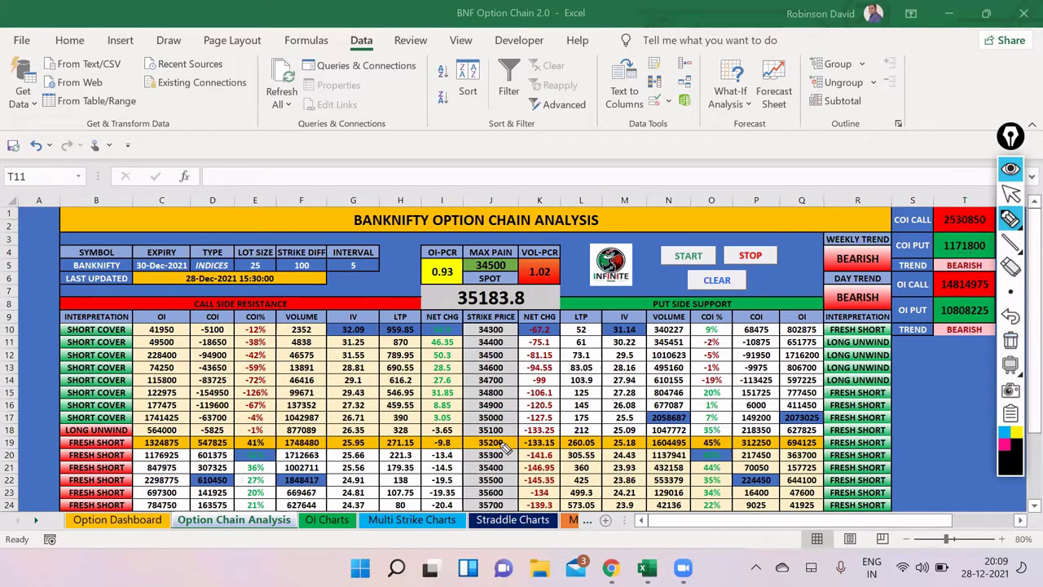
Stop annotating, switch to the OI Charts sheet, and tick the red bars in the CE vs PE OI and CE vs PE COI charts with the pen
click(1011, 194)
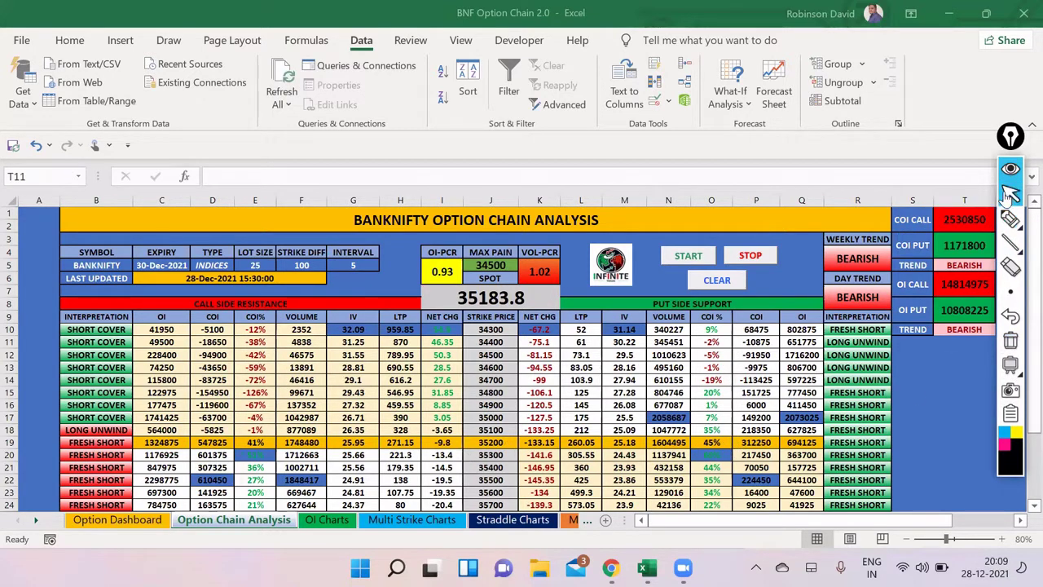
click(326, 522)
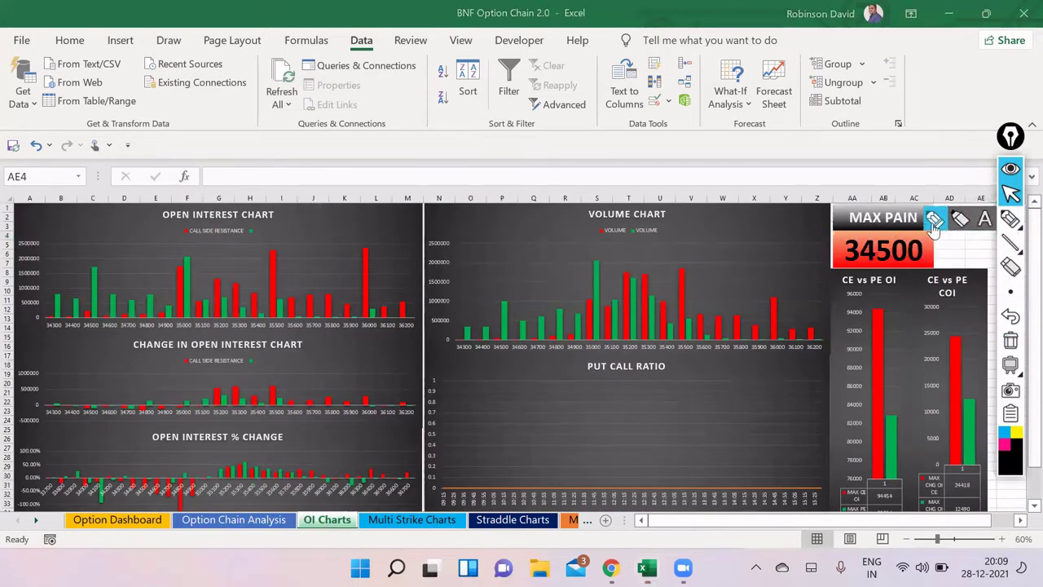
click(933, 223)
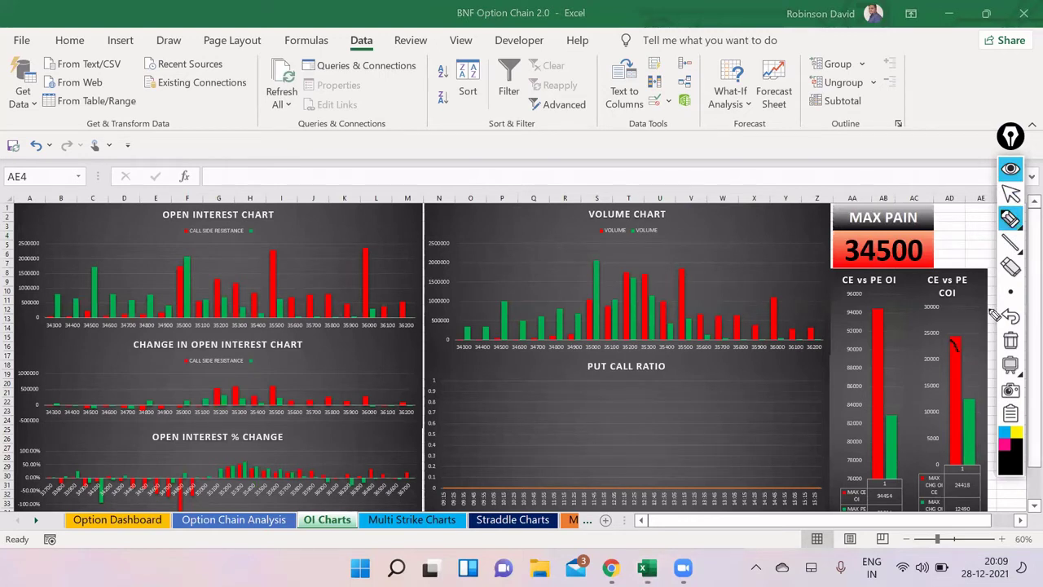
mouse_move(949, 340)
mouse_down()
mouse_move(963, 352)
mouse_move(989, 311)
mouse_up()
drag(880, 330, 911, 294)
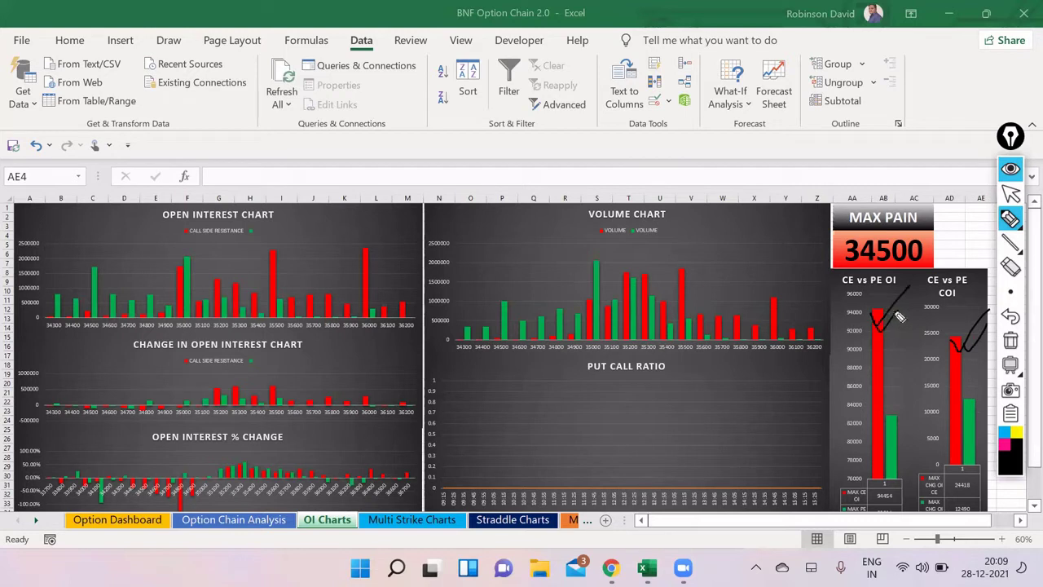
Circle the 35000 bars in the Open Interest chart and handwrite "Short Straddles" with a boxed "35100" above the charts
mouse_move(195, 261)
mouse_down()
mouse_move(185, 276)
mouse_move(194, 254)
mouse_up()
mouse_move(267, 162)
mouse_down()
mouse_move(263, 171)
mouse_move(304, 152)
mouse_move(287, 167)
mouse_move(306, 175)
mouse_move(386, 135)
mouse_move(444, 165)
mouse_move(466, 146)
mouse_move(486, 152)
mouse_move(432, 173)
mouse_move(510, 132)
mouse_move(437, 169)
mouse_up()
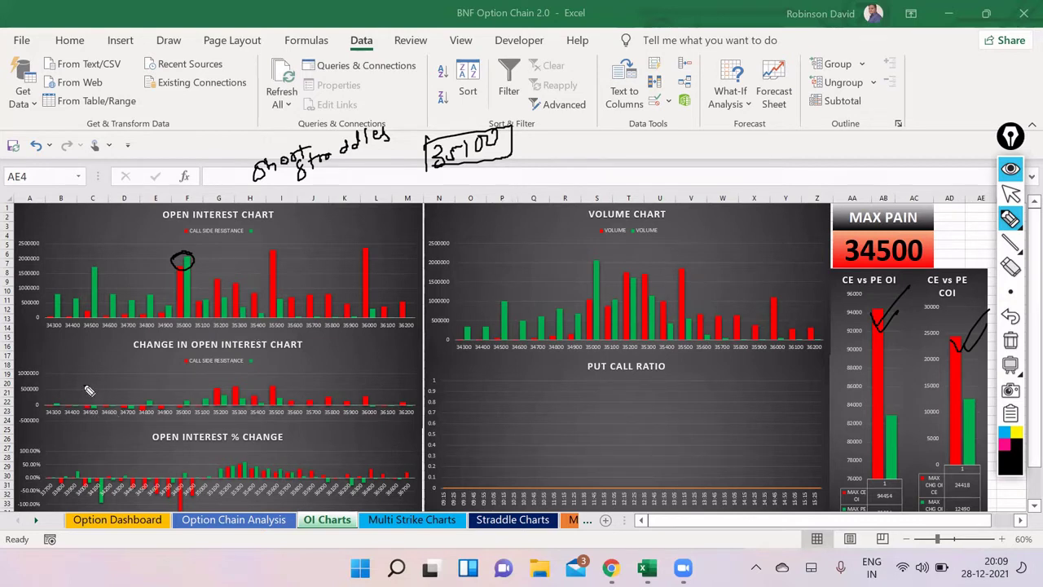
Box the bar groups in the Change in Open Interest chart, mark the negative bars in Open Interest % Change, and erase all annotations
mouse_move(75, 383)
mouse_down()
mouse_move(209, 376)
mouse_move(210, 404)
mouse_move(109, 404)
mouse_move(91, 389)
mouse_up()
mouse_move(218, 391)
mouse_down()
mouse_move(296, 379)
mouse_move(295, 402)
mouse_move(210, 405)
mouse_up()
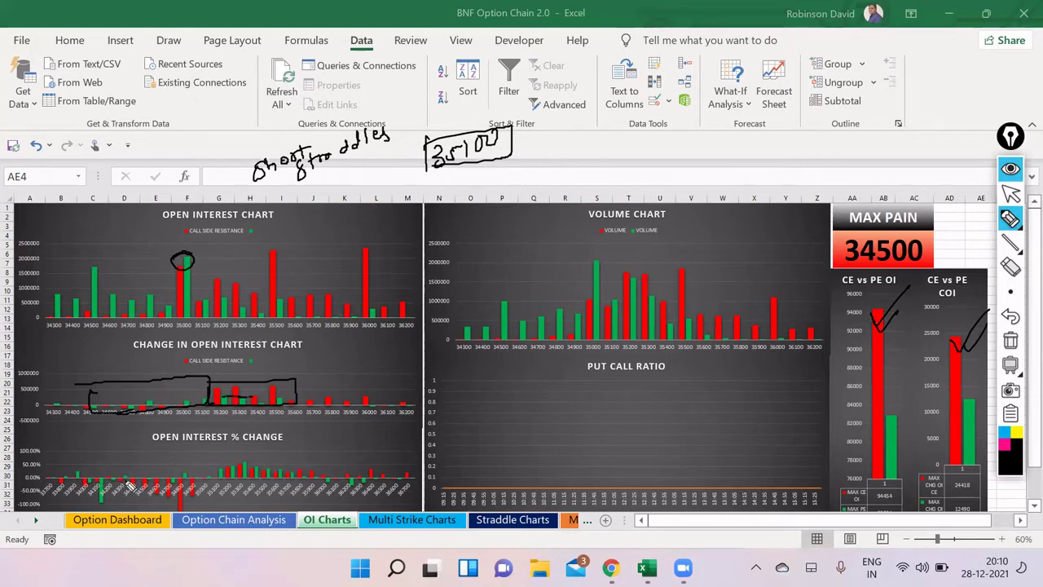
drag(126, 486, 184, 486)
click(1010, 341)
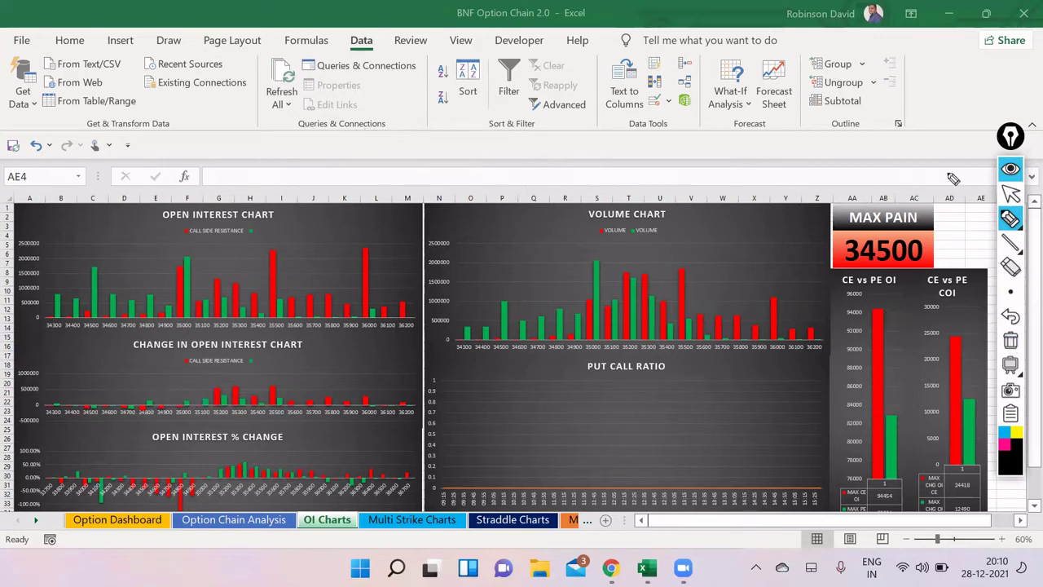
Stop annotating, close the BNF Option Chain 2.0 workbook, and switch to the NIFTY Option Chain 2.0 workbook
click(1010, 190)
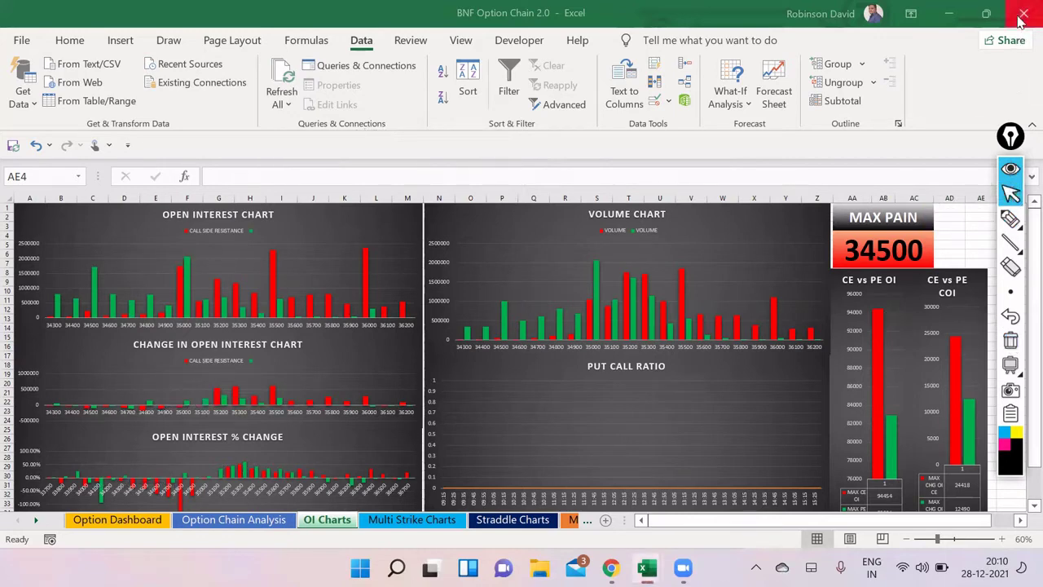
click(1023, 13)
click(452, 319)
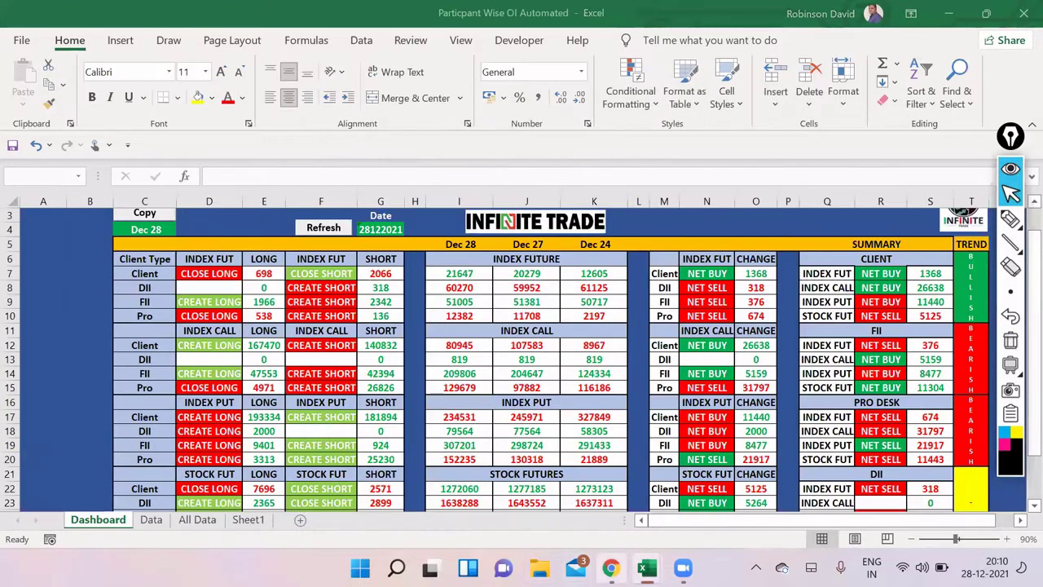
mouse_move(646, 568)
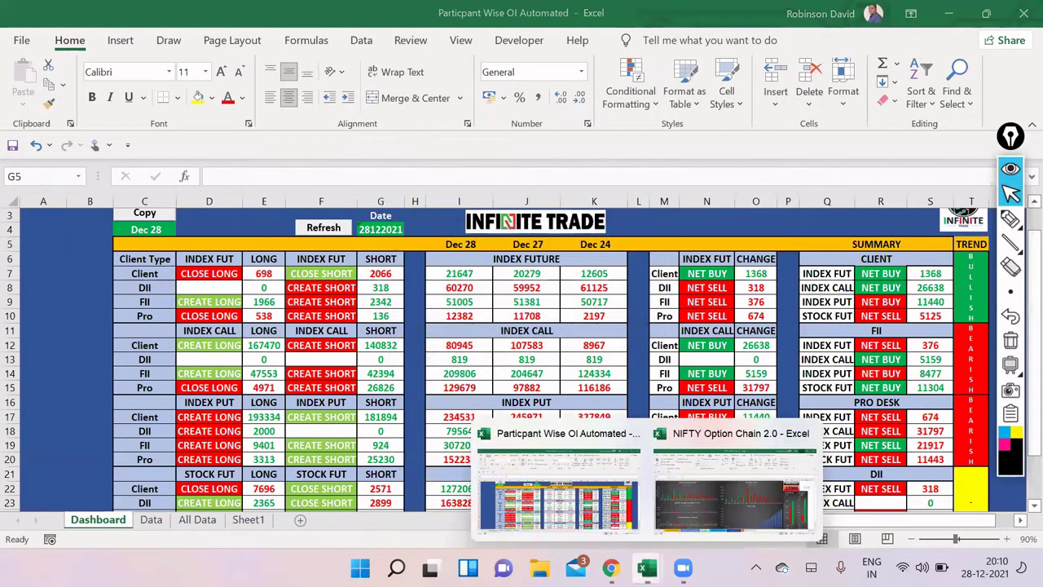
click(715, 481)
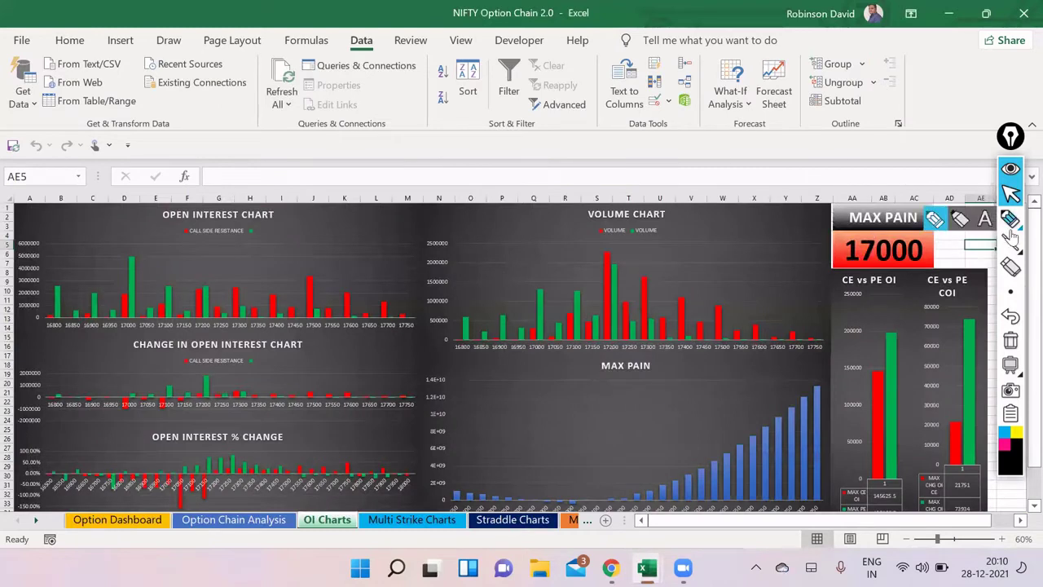
Tick the green bars in both CE vs PE charts with the pen and circle the bars around 17200 in the Change in Open Interest chart
click(934, 220)
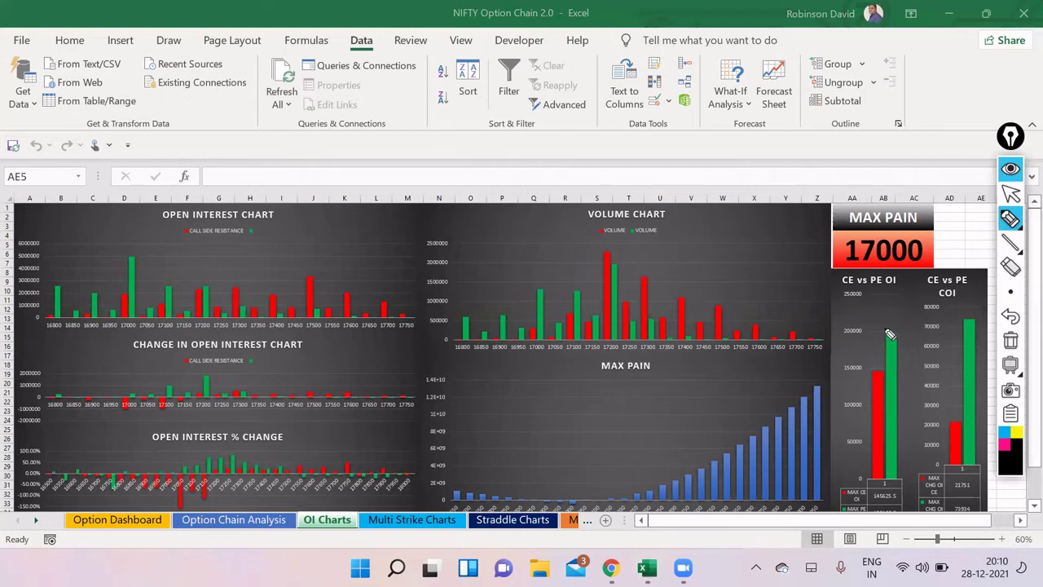
mouse_move(880, 326)
mouse_down()
mouse_move(887, 343)
mouse_move(929, 295)
mouse_up()
drag(952, 324, 987, 309)
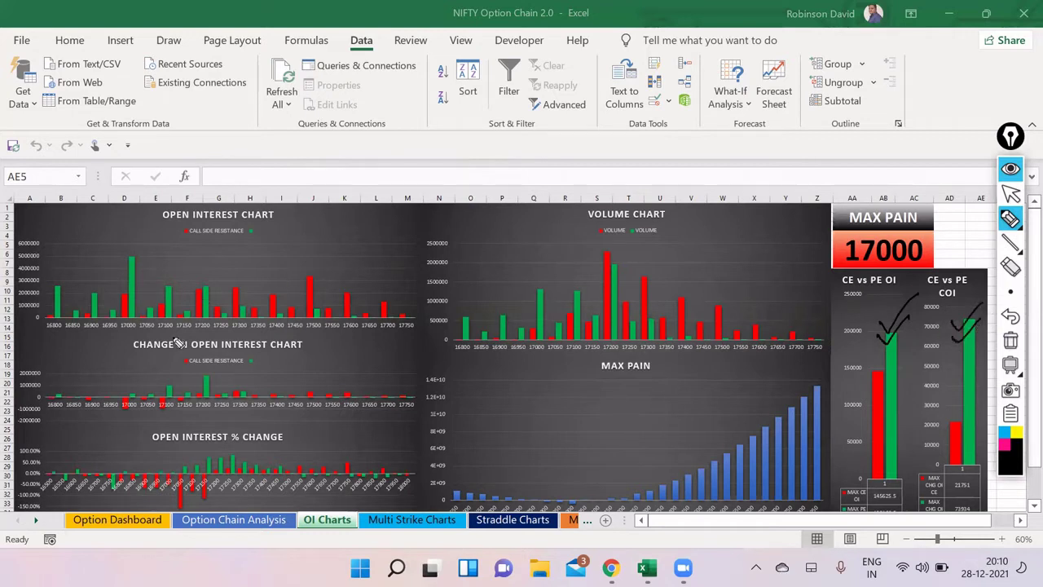
mouse_move(242, 375)
mouse_down()
mouse_move(175, 385)
mouse_move(245, 401)
mouse_move(171, 386)
mouse_move(215, 390)
mouse_up()
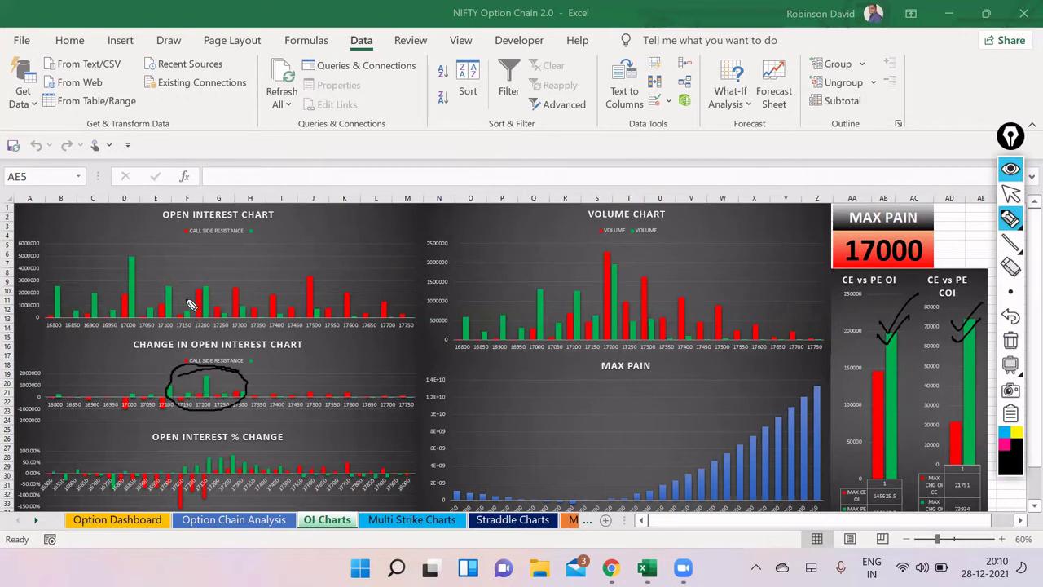
Label the tallest put bar "17000" in the Open Interest chart, circle the 17200 bars, and write an underlined "Short Straddle" beside them
mouse_move(143, 246)
mouse_down()
mouse_move(196, 220)
mouse_move(193, 247)
mouse_up()
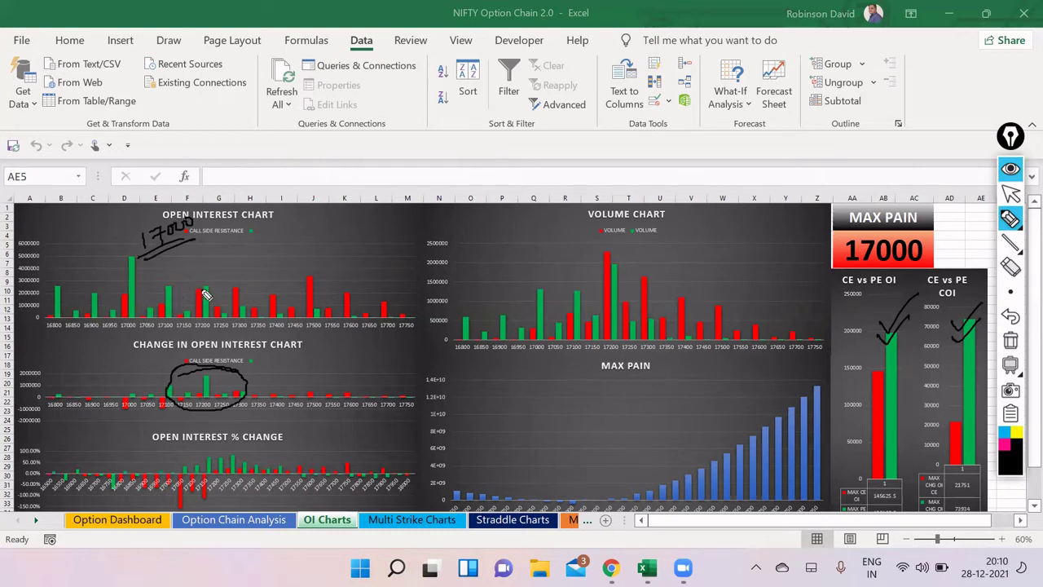
mouse_move(209, 278)
mouse_down()
mouse_move(220, 287)
mouse_move(220, 273)
mouse_move(274, 236)
mouse_move(393, 180)
mouse_up()
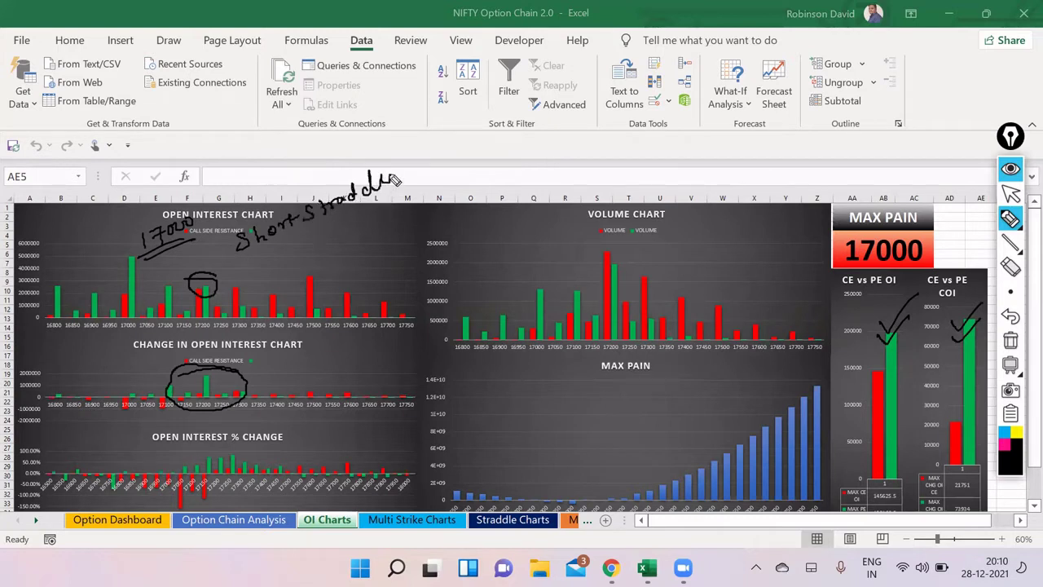
mouse_move(266, 249)
mouse_down()
mouse_move(385, 207)
mouse_move(377, 221)
mouse_up()
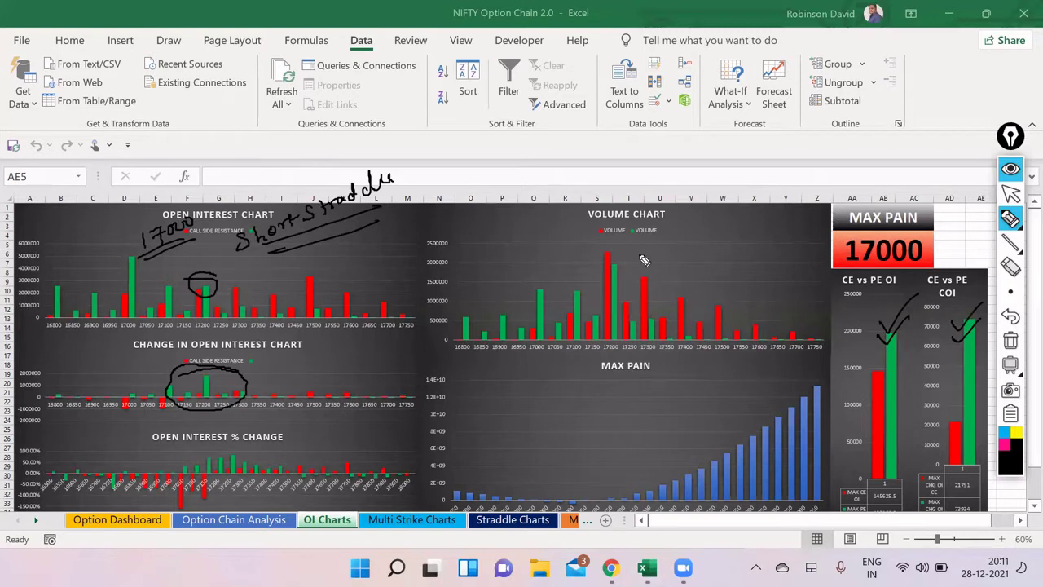
Erase all annotations, leave the pen, and switch to the Option Chain Analysis sheet
click(1010, 341)
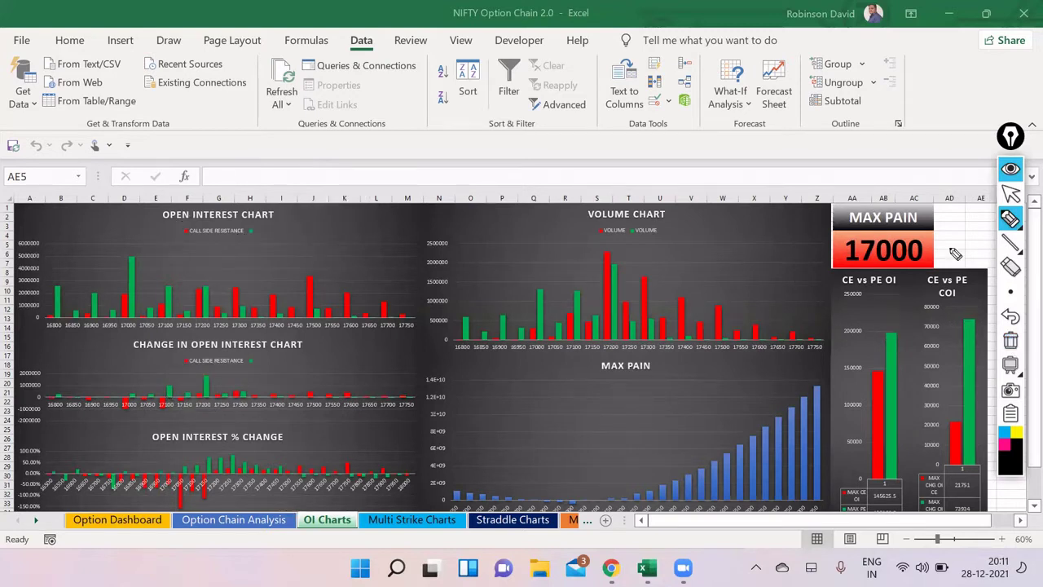
click(1014, 196)
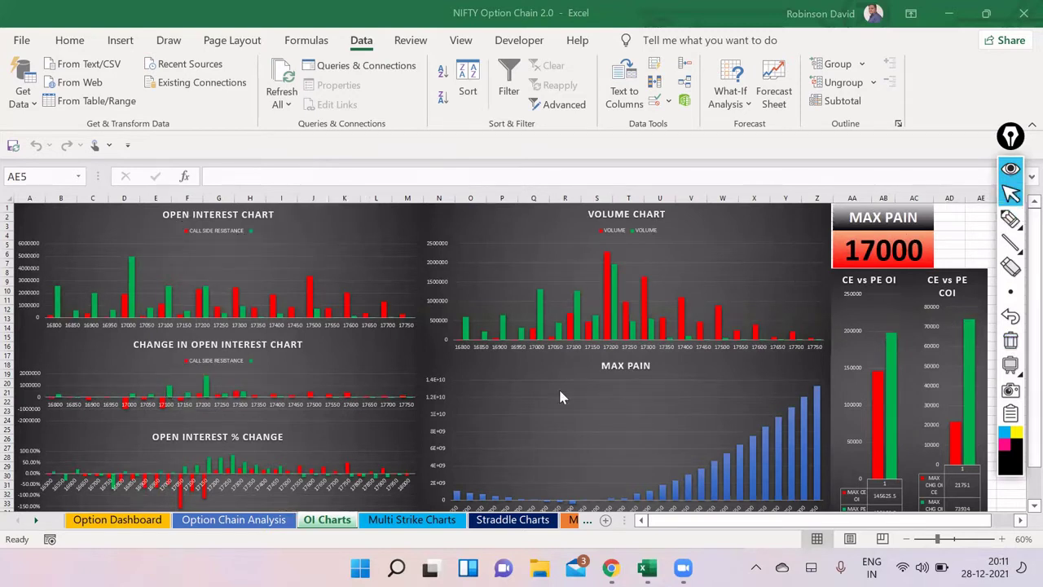
click(260, 522)
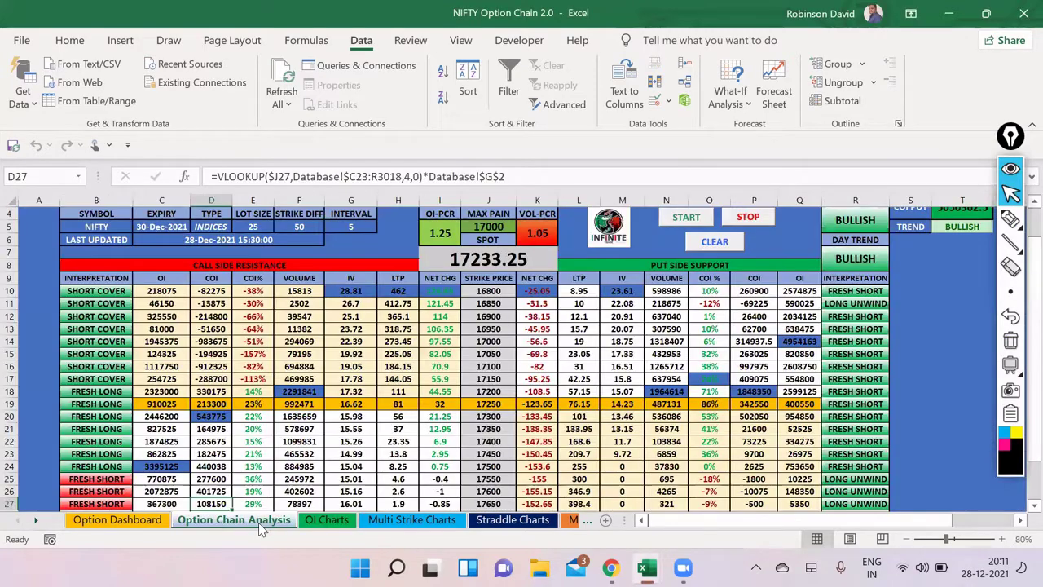
Tick the weekly and day trend cells with the pen, circle the OI-PCR value, and handwrite "1.2 Bullish" above the table
mouse_move(1010, 220)
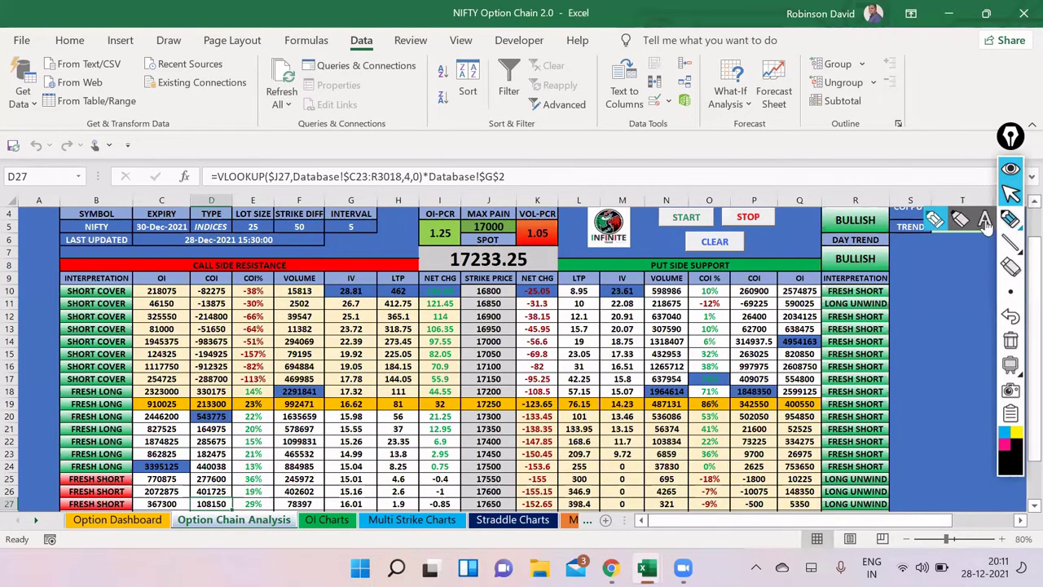
click(937, 220)
click(935, 220)
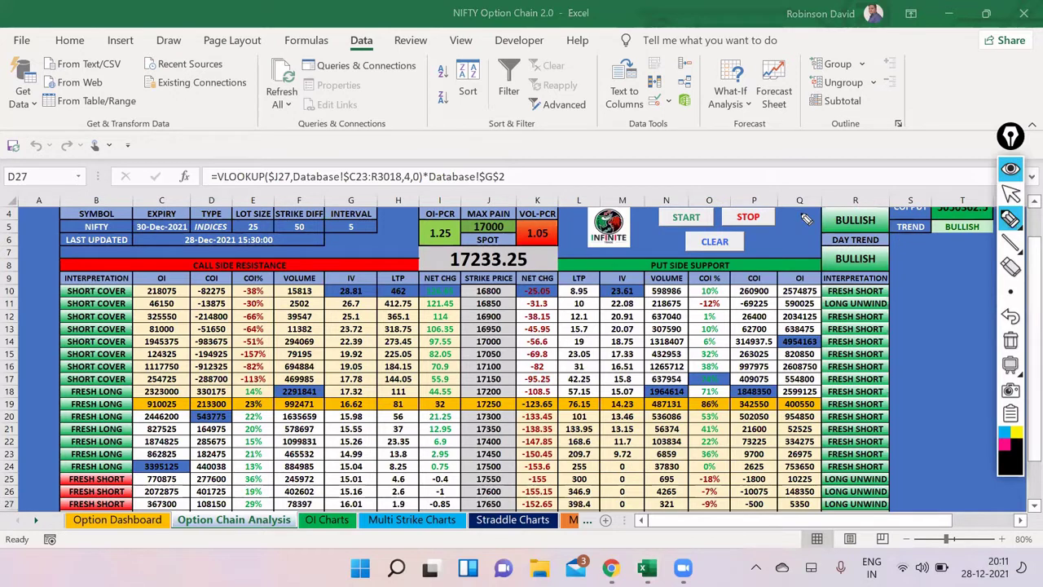
drag(814, 212, 848, 201)
drag(813, 249, 848, 243)
mouse_move(450, 215)
mouse_down()
mouse_move(461, 236)
mouse_move(425, 226)
mouse_move(447, 249)
mouse_move(449, 234)
mouse_up()
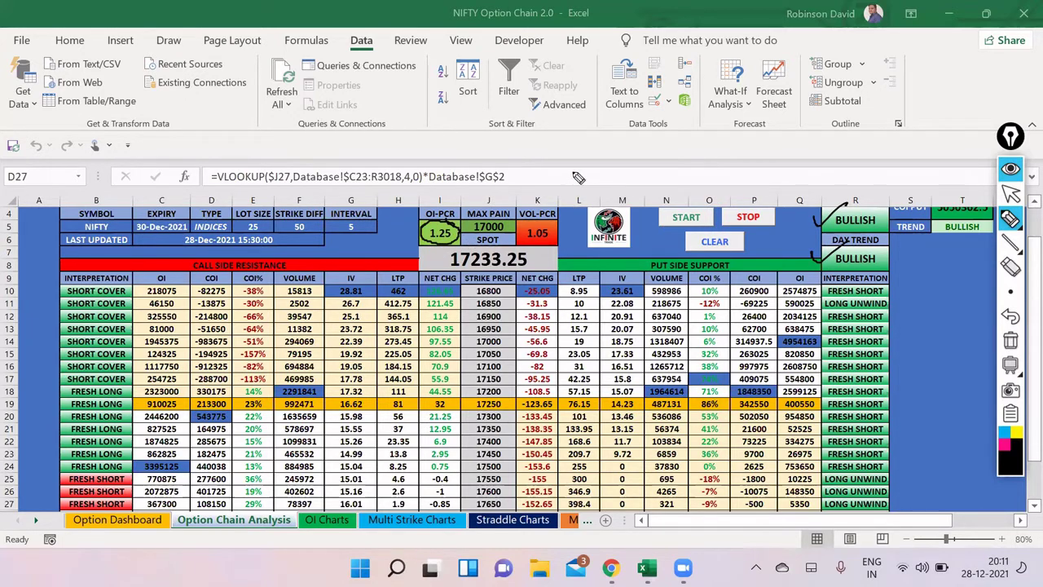
mouse_move(592, 154)
mouse_down()
mouse_move(619, 163)
mouse_move(711, 128)
mouse_up()
Bracket the call-side COI% values above and below strike 17200, box the put-side COI% values around it, and erase all annotations
drag(264, 296, 267, 382)
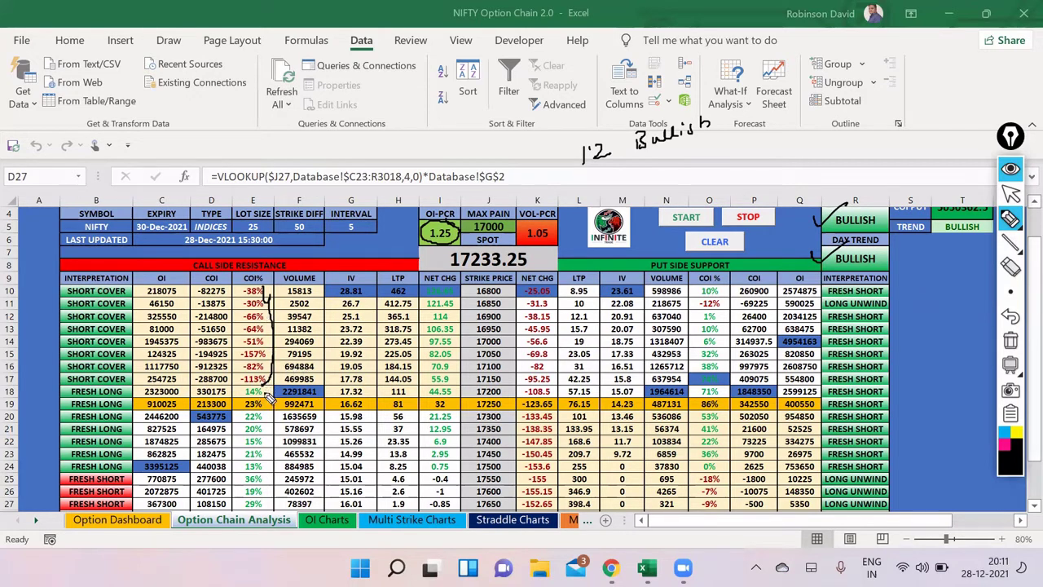
drag(268, 402, 275, 448)
mouse_move(686, 377)
mouse_down()
mouse_move(730, 377)
mouse_move(730, 413)
mouse_move(694, 399)
mouse_move(690, 379)
mouse_up()
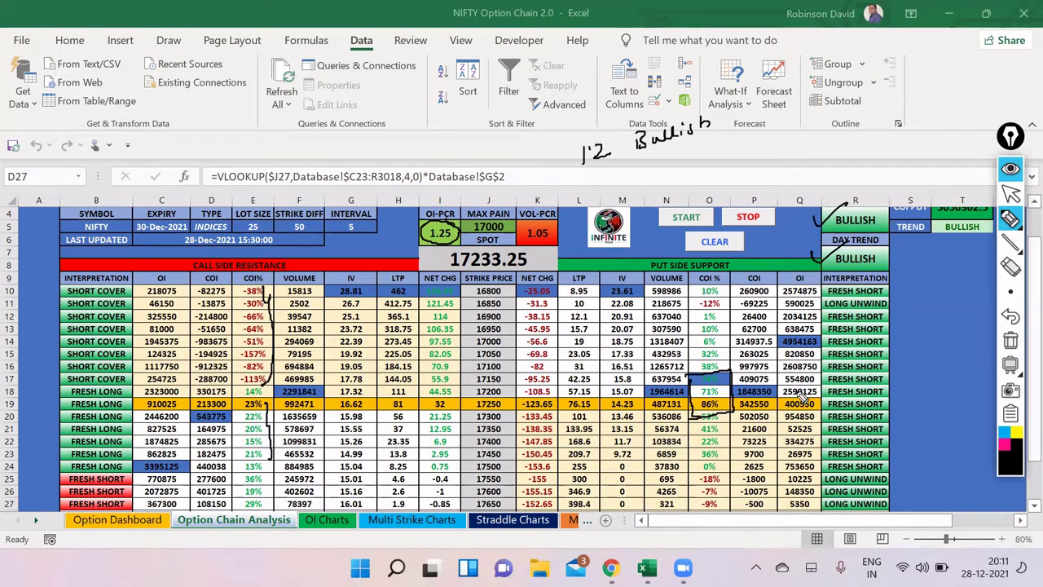
click(1010, 340)
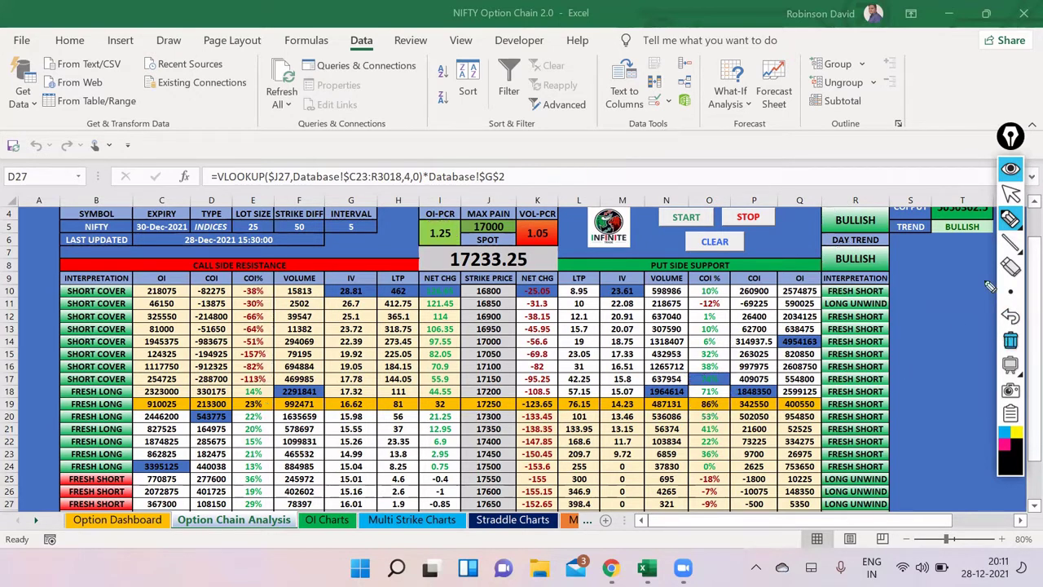
Stop annotating, close the NIFTY Option Chain 2.0 workbook, and switch to the TradingView NIFTY chart in Chrome
click(1011, 194)
click(1010, 194)
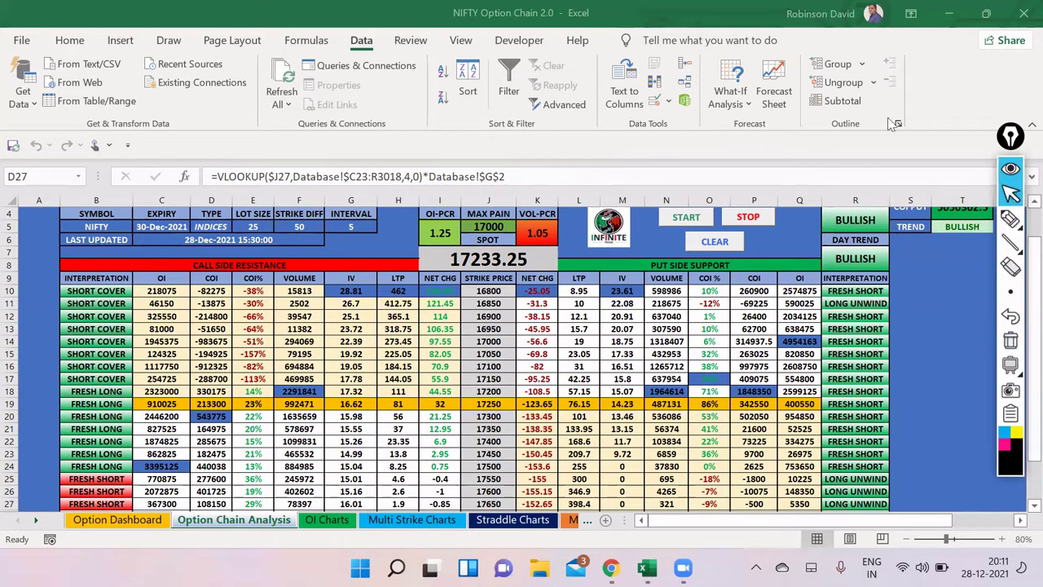
click(1021, 12)
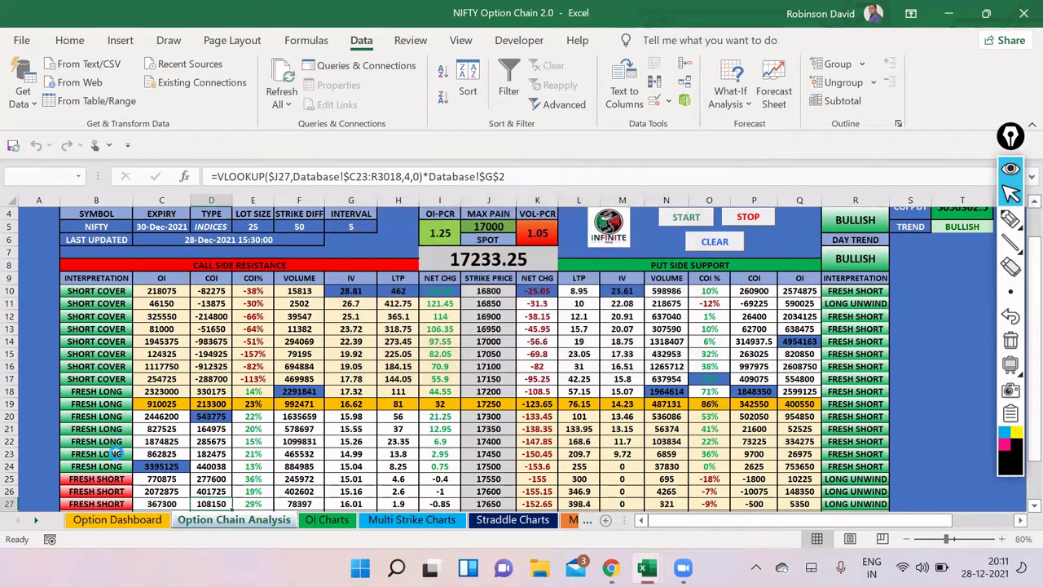
key(alt+Tab)
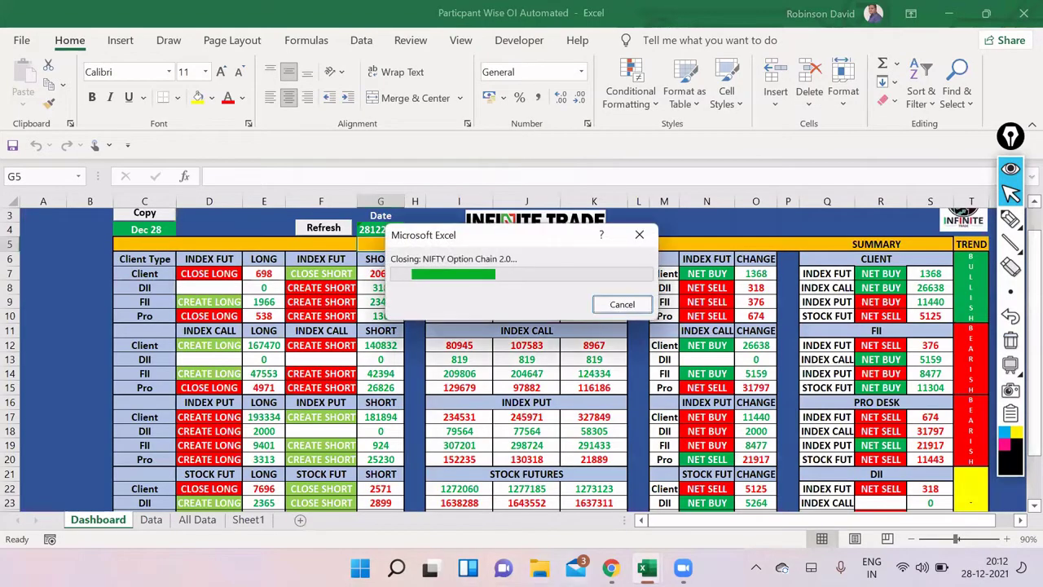
click(611, 568)
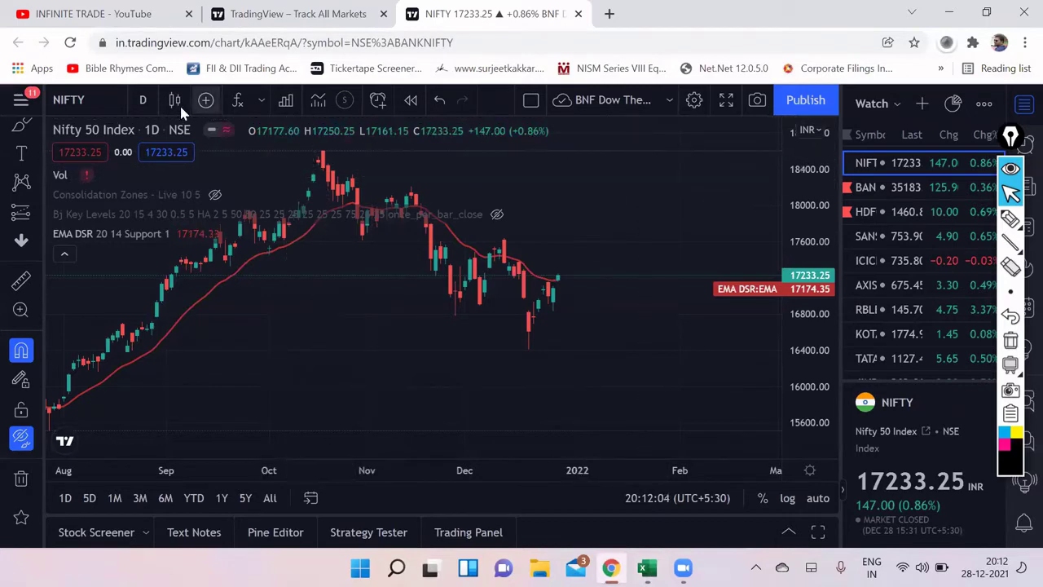
Set the NIFTY chart interval to 15 minutes after trying 5 minutes, and show the hidden drawings
click(143, 100)
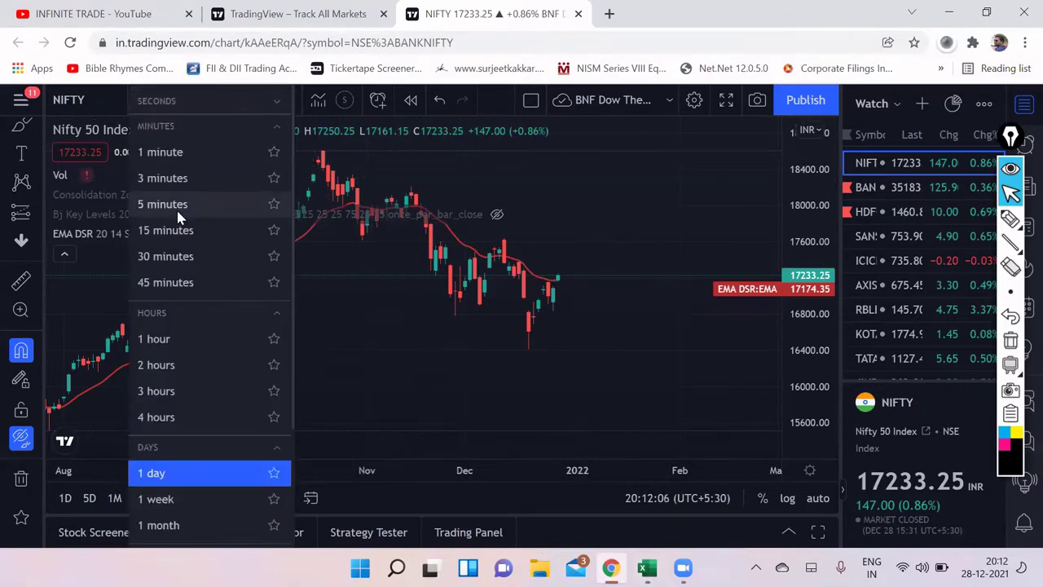
click(176, 208)
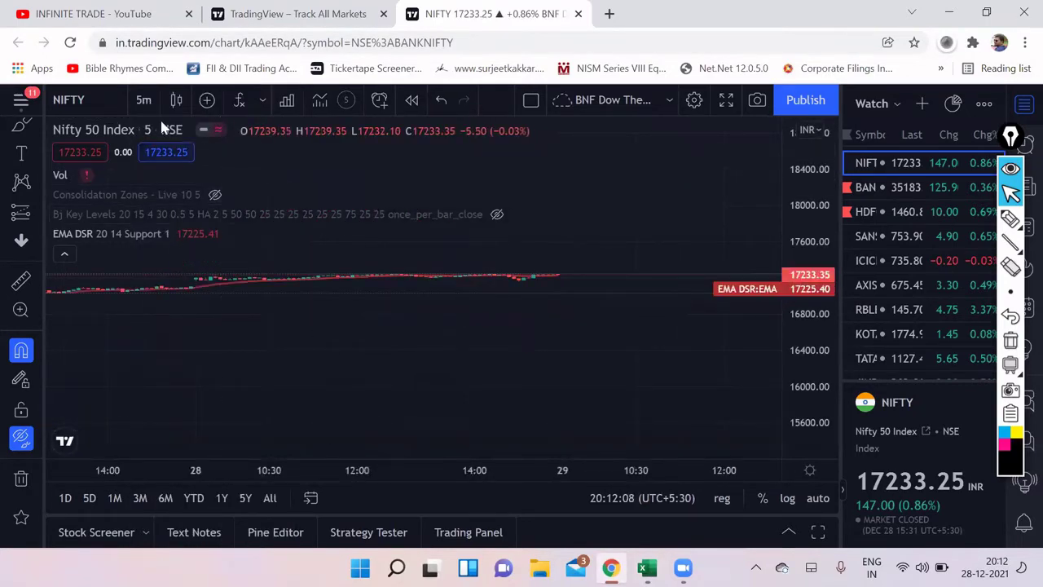
click(142, 100)
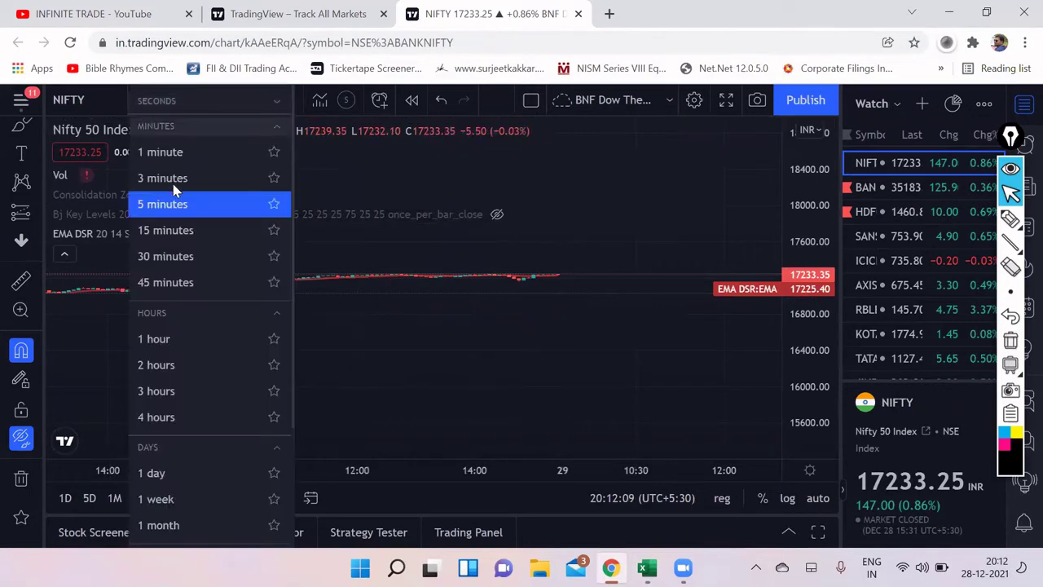
click(171, 231)
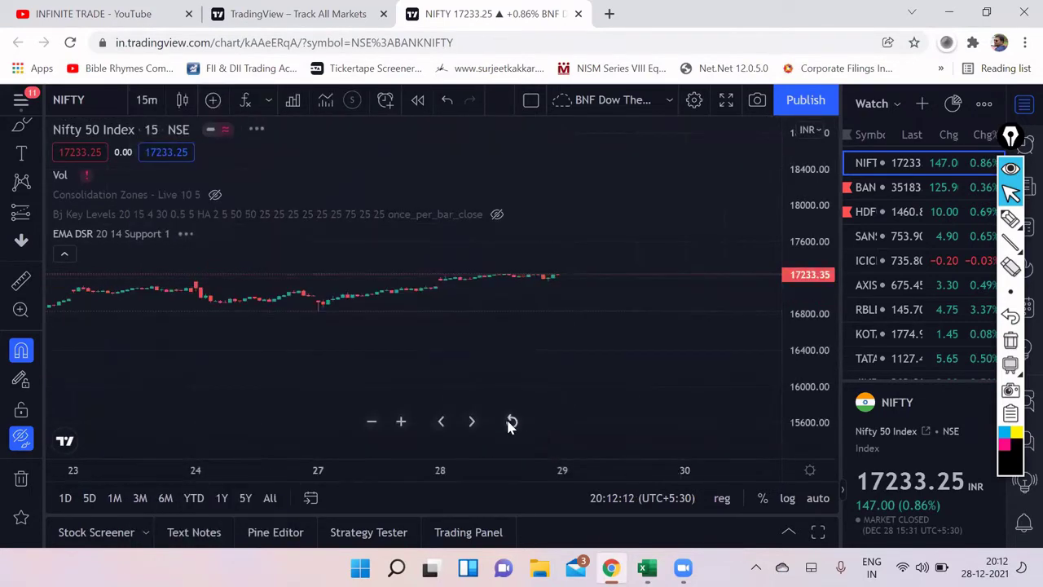
click(22, 439)
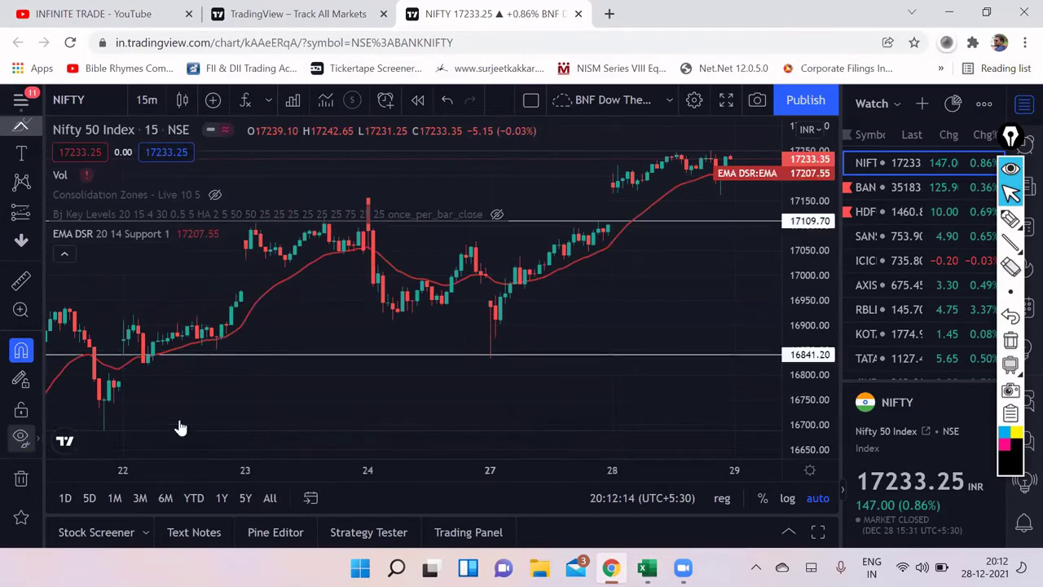
Trace the zigzag of the first 28 December swings on the NIFTY chart with a yellow pen
click(364, 423)
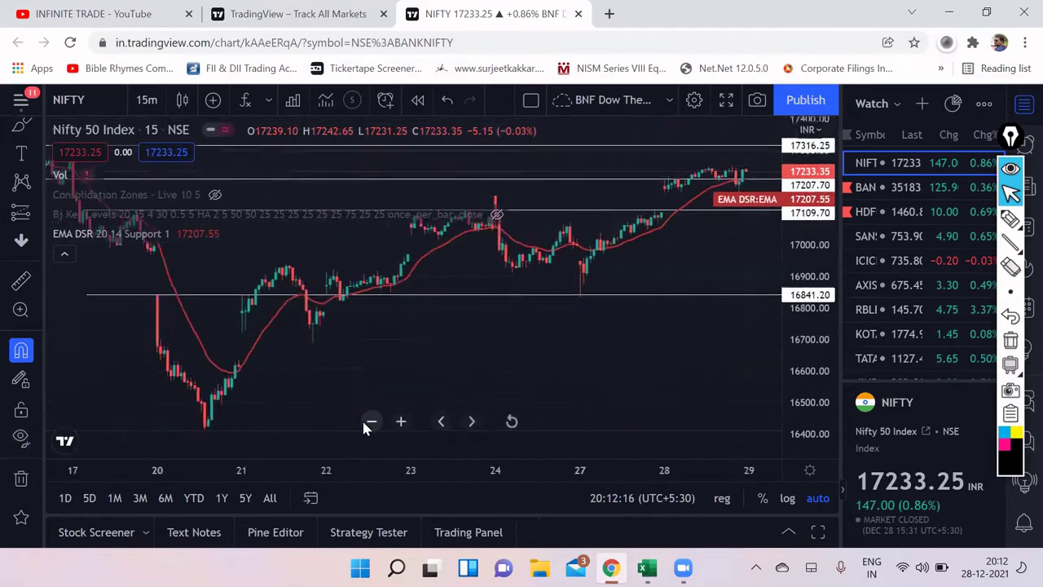
drag(740, 272, 549, 403)
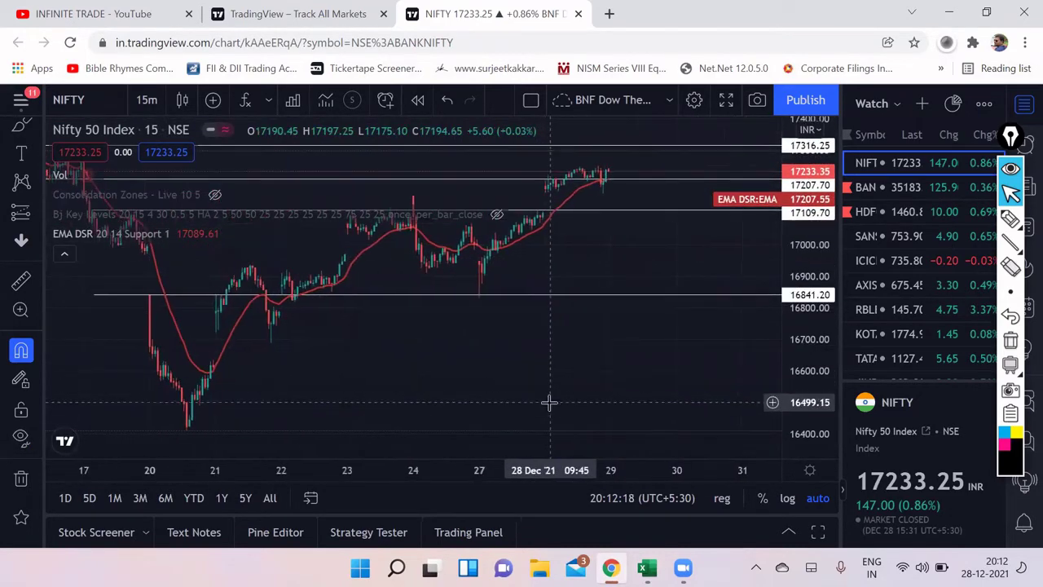
drag(801, 308, 687, 408)
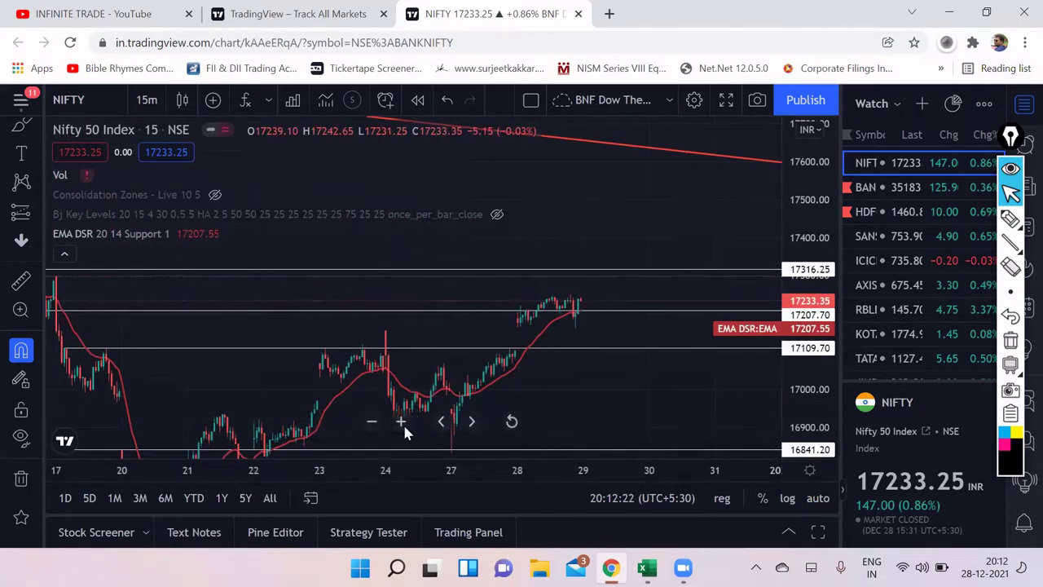
click(400, 421)
drag(472, 396, 636, 384)
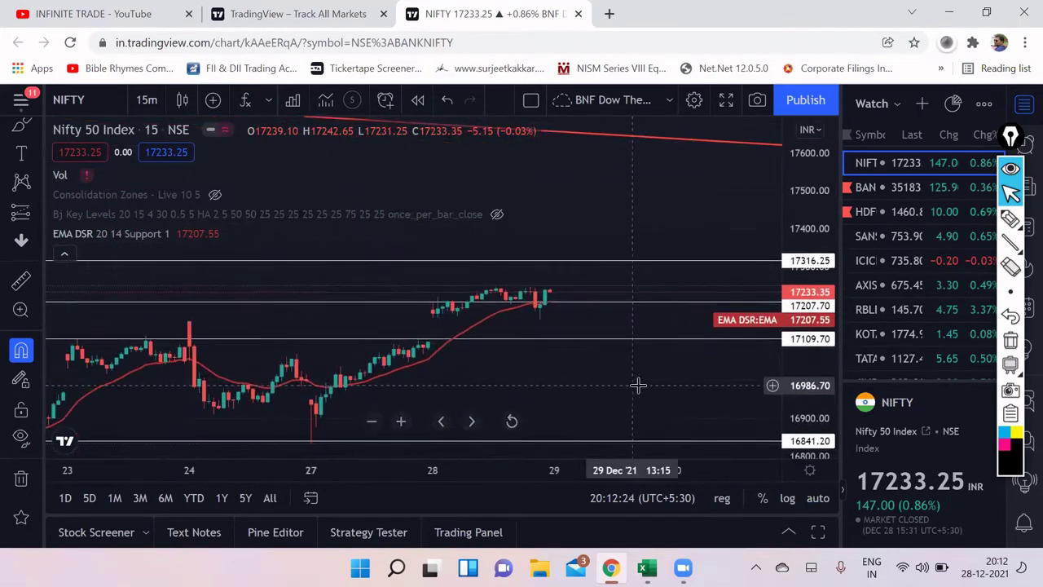
drag(805, 308, 804, 276)
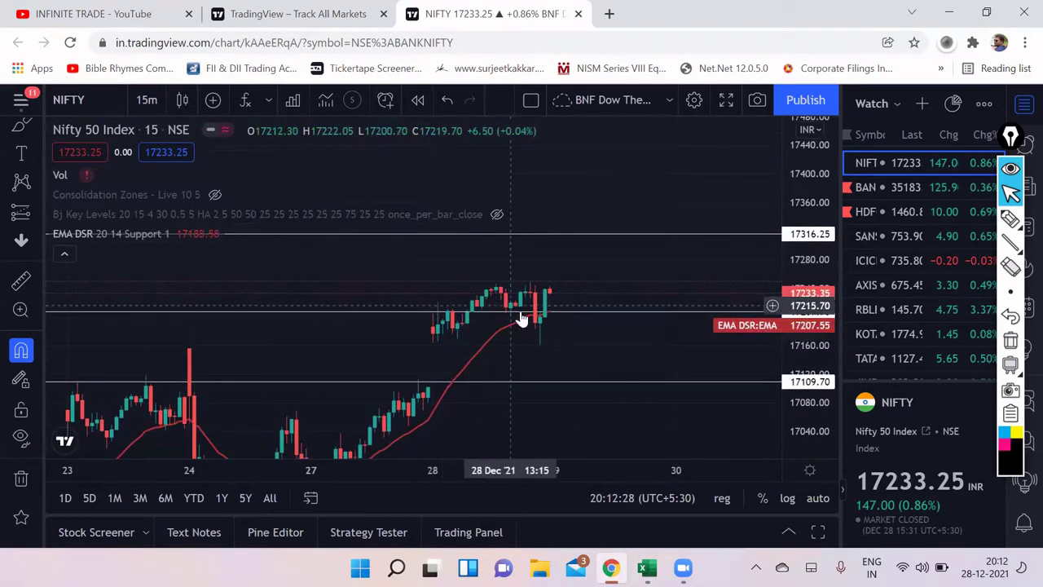
mouse_move(1010, 219)
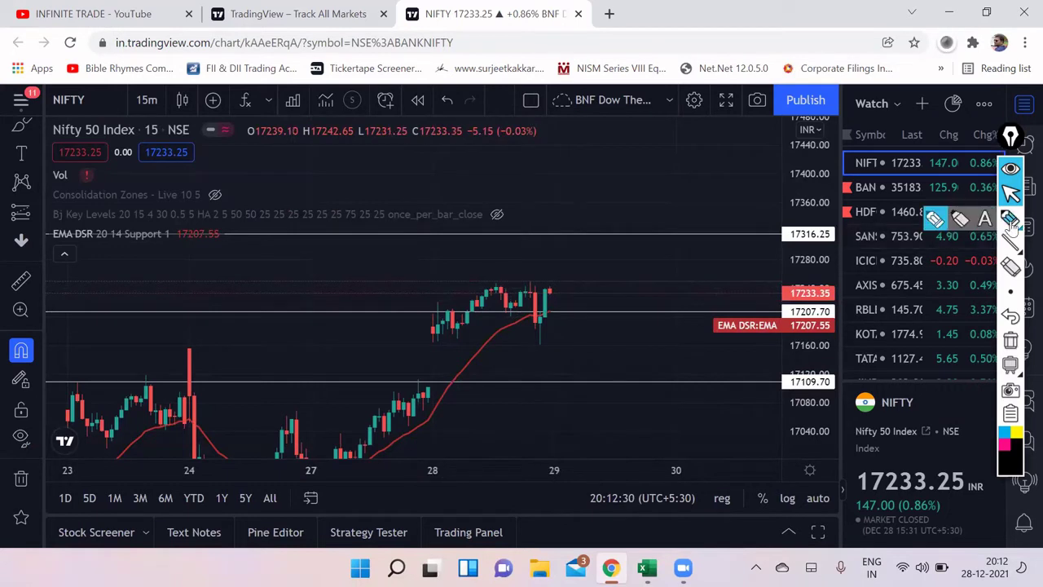
click(936, 220)
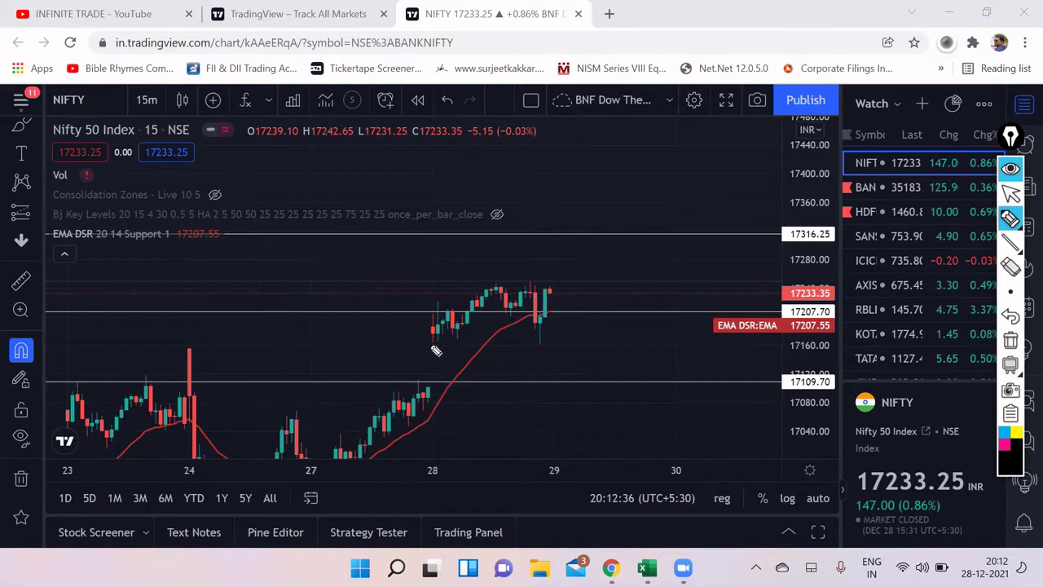
drag(431, 345, 449, 313)
click(1016, 432)
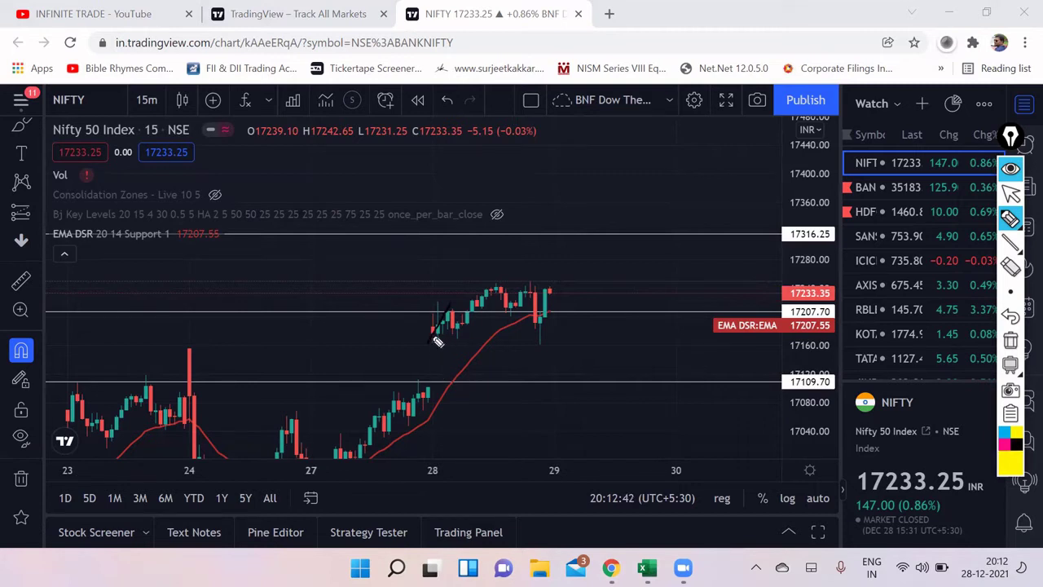
mouse_move(431, 339)
mouse_down()
mouse_move(450, 308)
mouse_move(469, 324)
mouse_move(498, 291)
mouse_move(516, 313)
mouse_up()
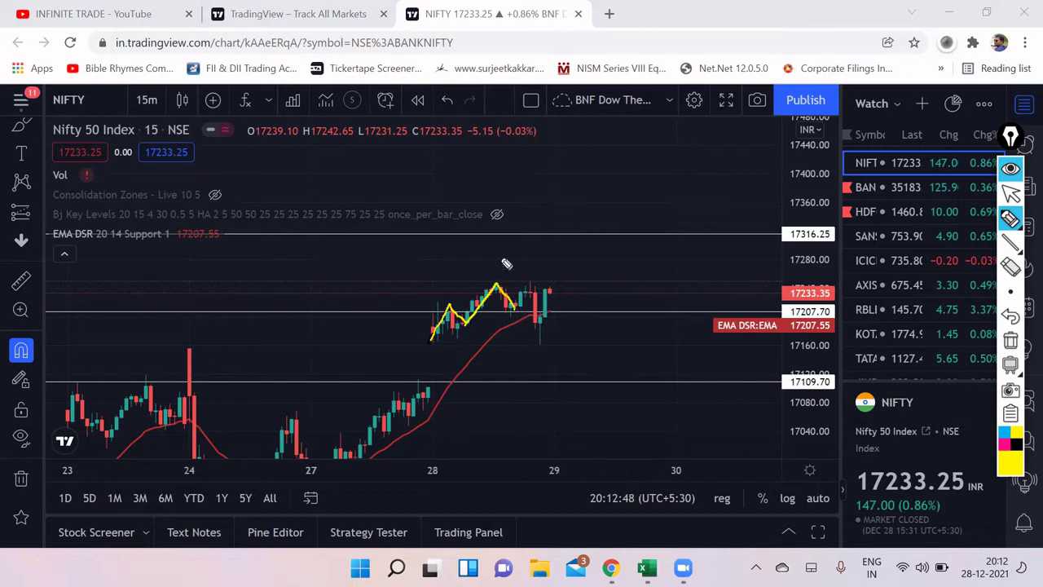
Handwrite the price level above the peak, then extend the yellow zigzag to the last candle and add a rising line from the first low
mouse_move(474, 261)
mouse_down()
mouse_move(486, 271)
mouse_move(506, 252)
mouse_up()
drag(445, 265, 457, 277)
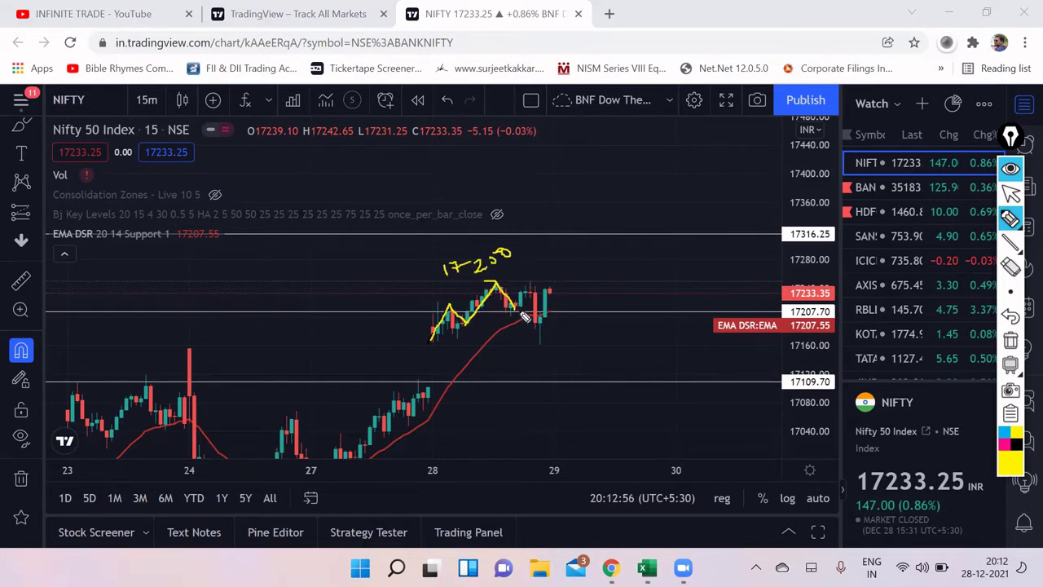
mouse_move(514, 311)
mouse_down()
mouse_move(529, 286)
mouse_move(541, 346)
mouse_move(549, 291)
mouse_up()
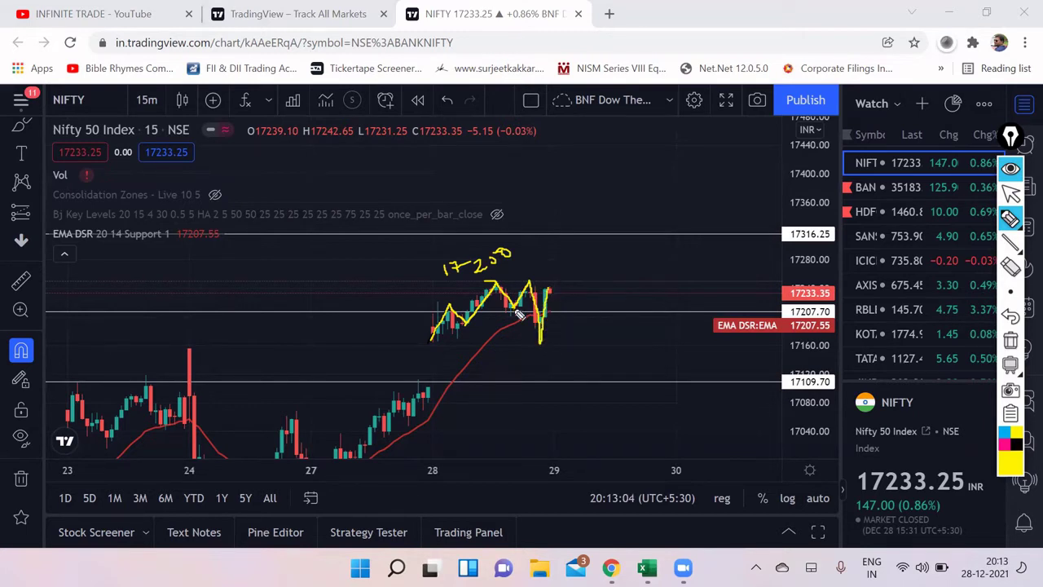
drag(433, 340, 559, 284)
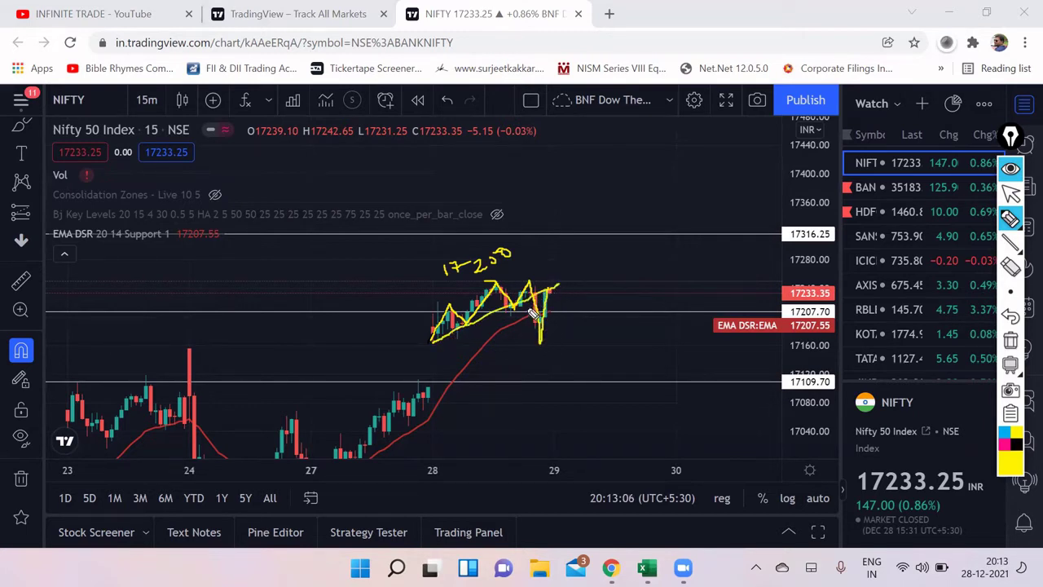